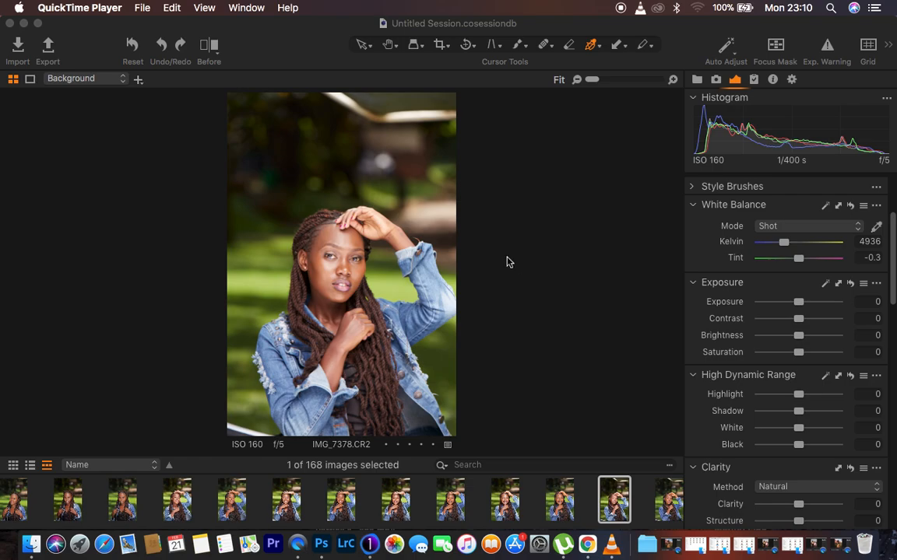
Switch to Capture One and examine the skin detail on the woman's face at 50% magnification.
left_click(546, 226)
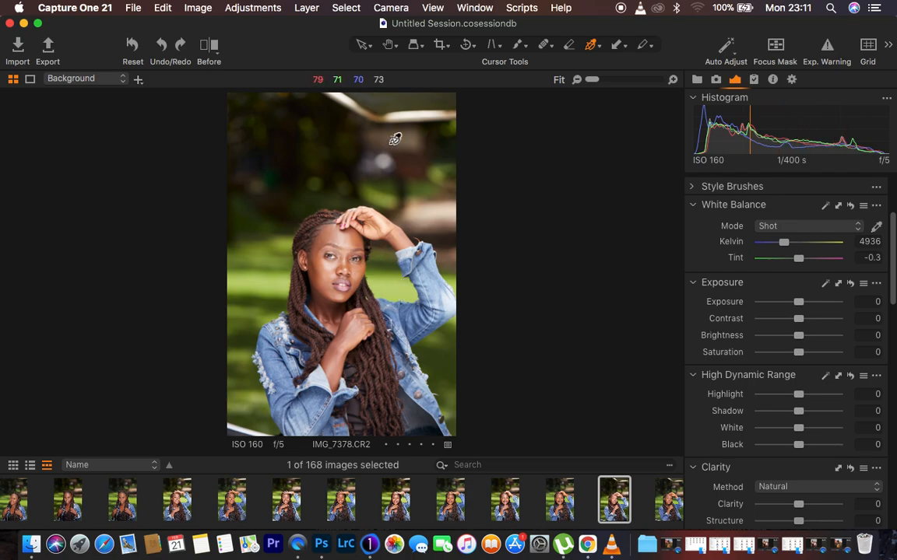
key("super+plus")
key("super+plus")
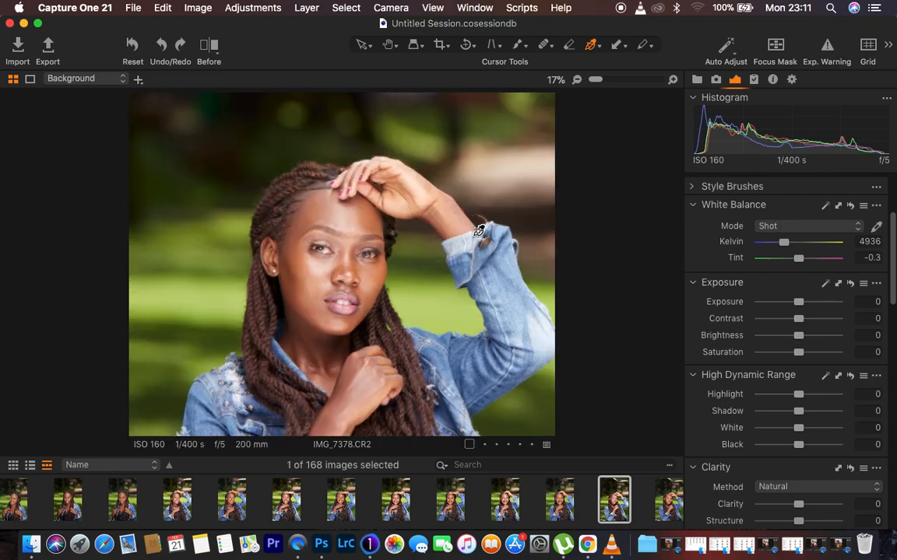
key("super+plus")
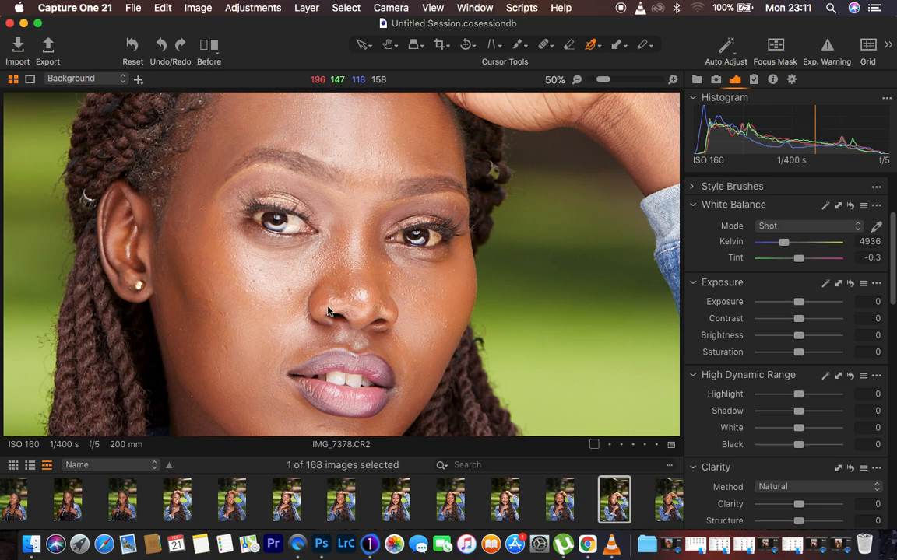
key("super+0")
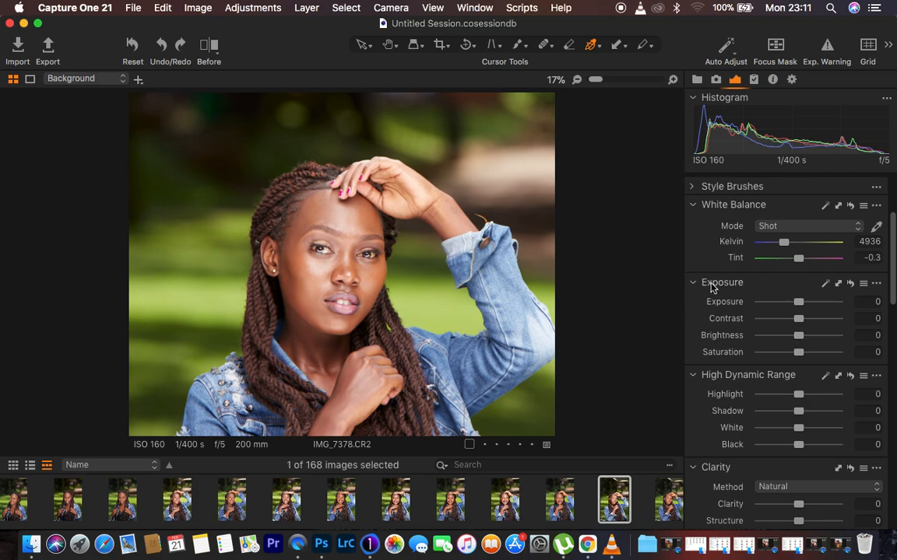
right_click(694, 319)
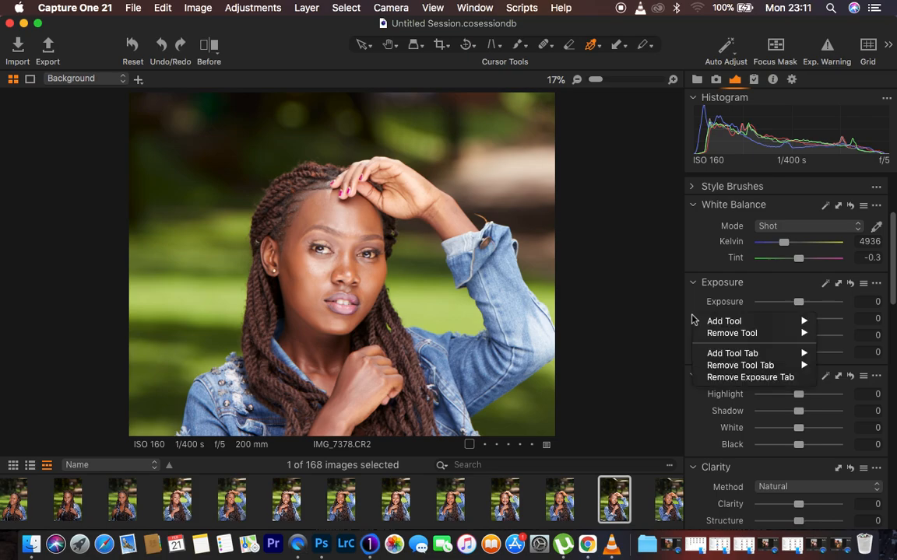
mouse_move(715, 322)
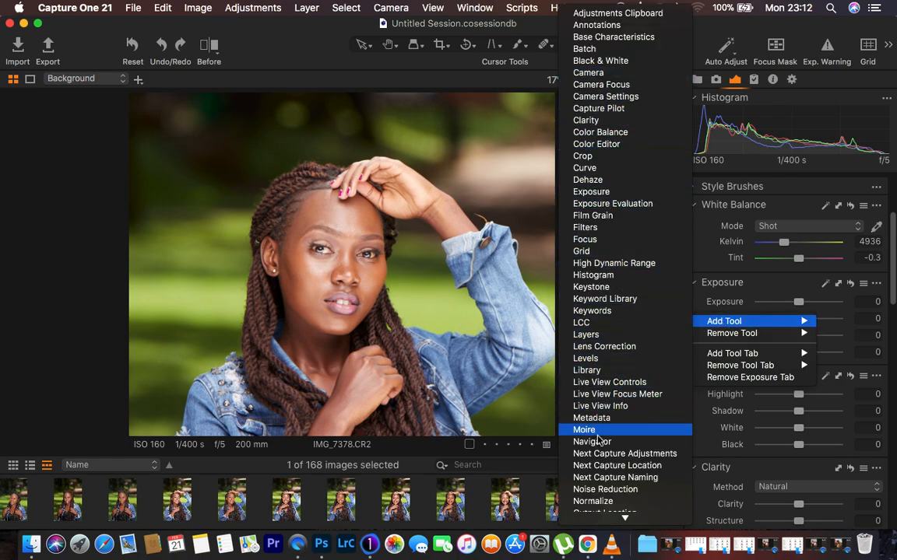
left_click(702, 256)
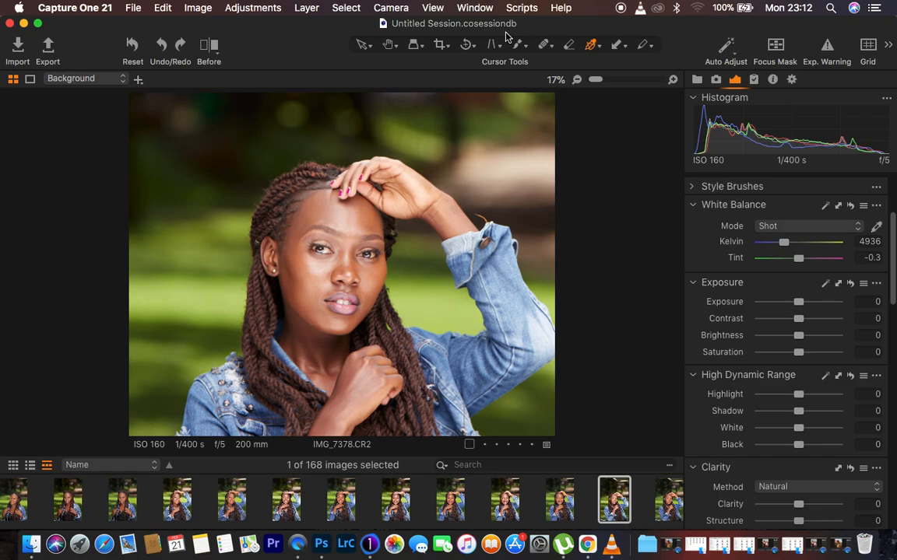
left_click(471, 8)
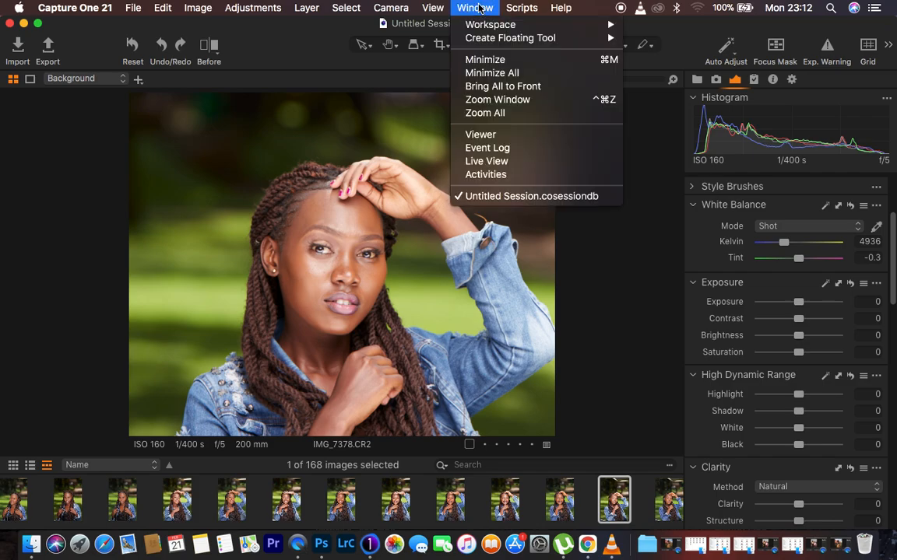
mouse_move(484, 27)
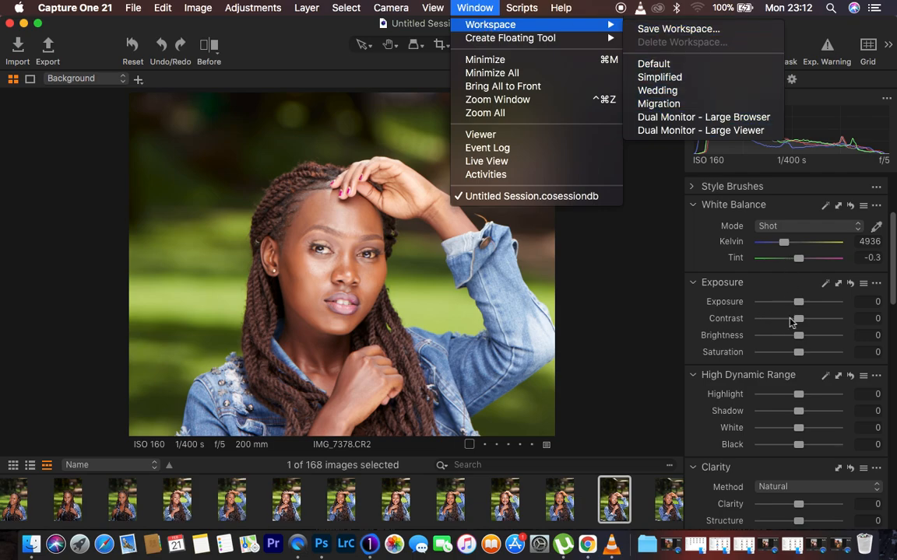
left_click(652, 283)
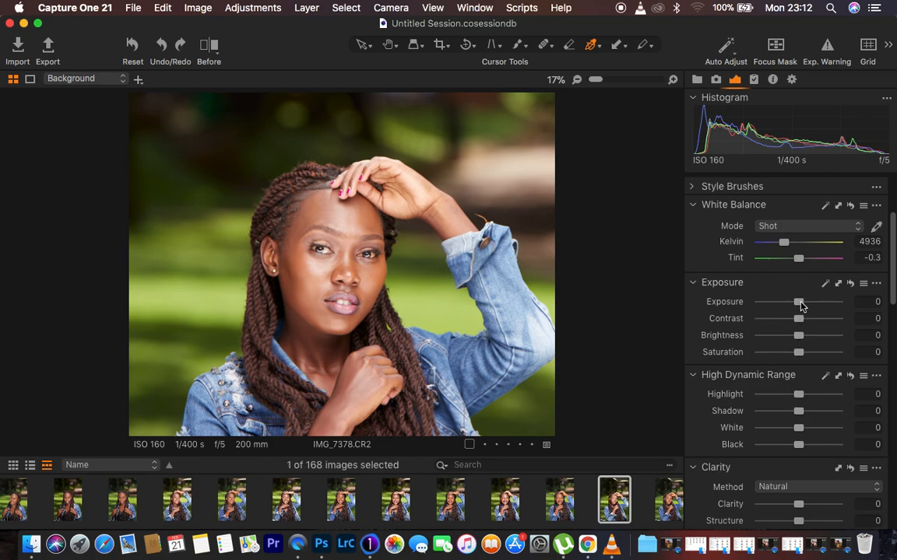
Lower the portrait's exposure to -0.8.
key("super+minus")
key("super+plus")
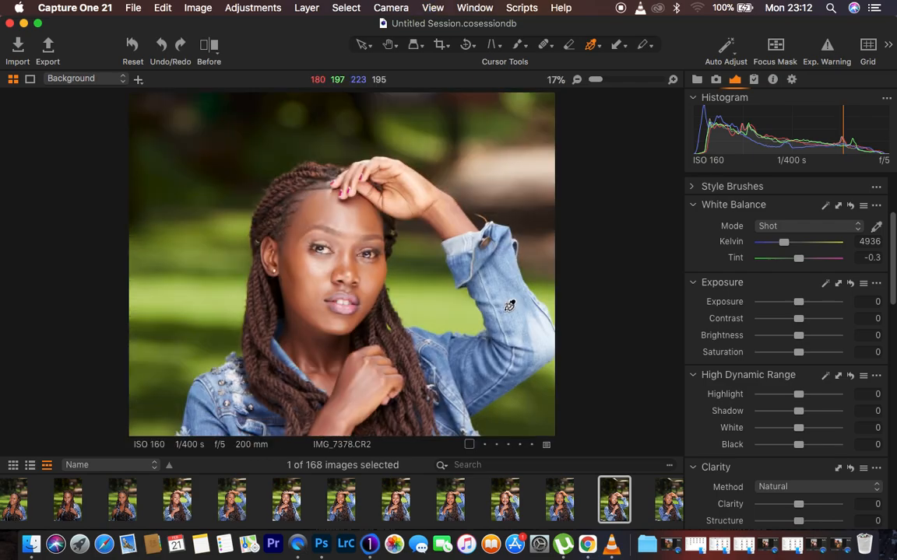
left_click_drag(424, 284, 427, 236)
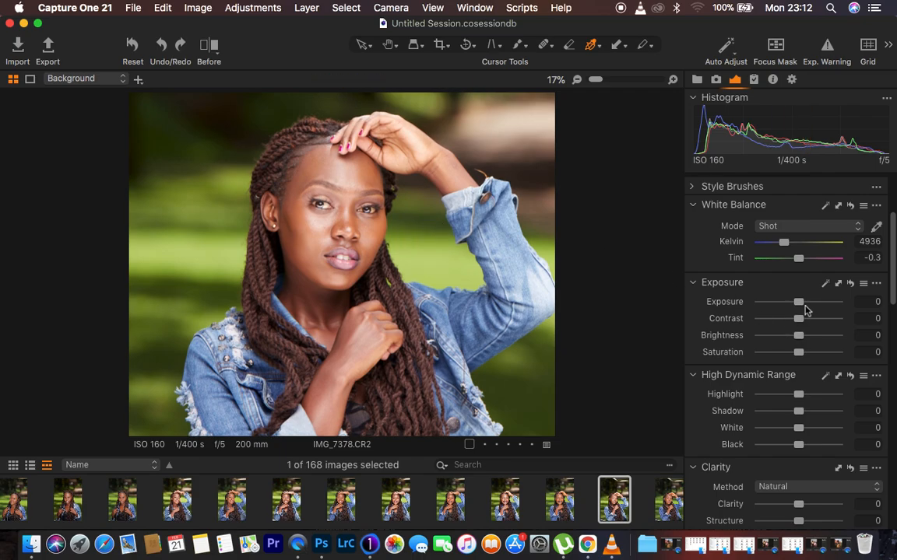
left_click_drag(801, 306, 795, 305)
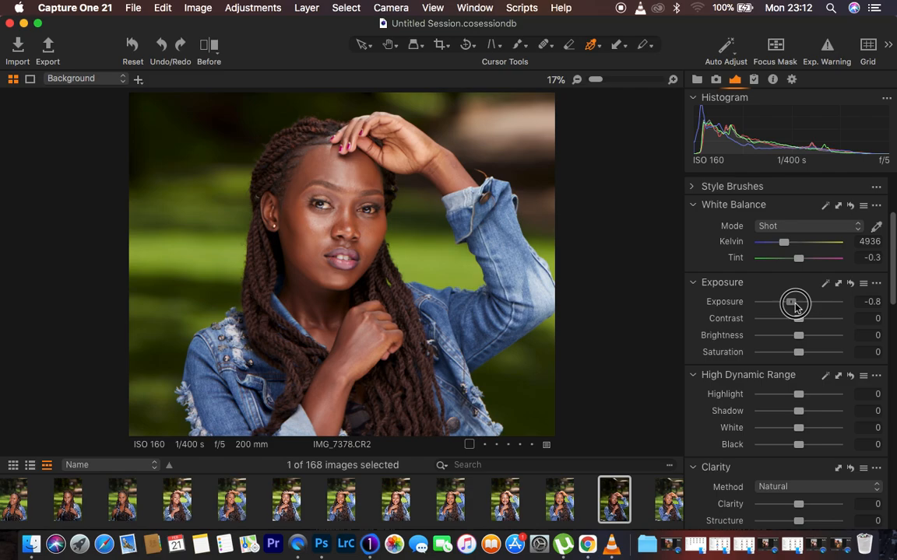
left_click(795, 305)
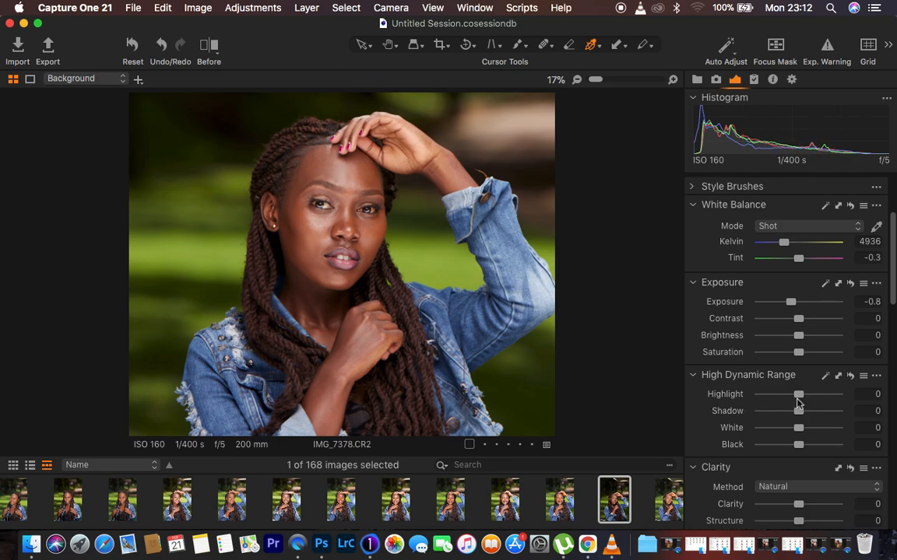
Try lowering Highlight to -100 and reducing White, and reset the High Dynamic Range adjustments.
left_click_drag(798, 395, 755, 399)
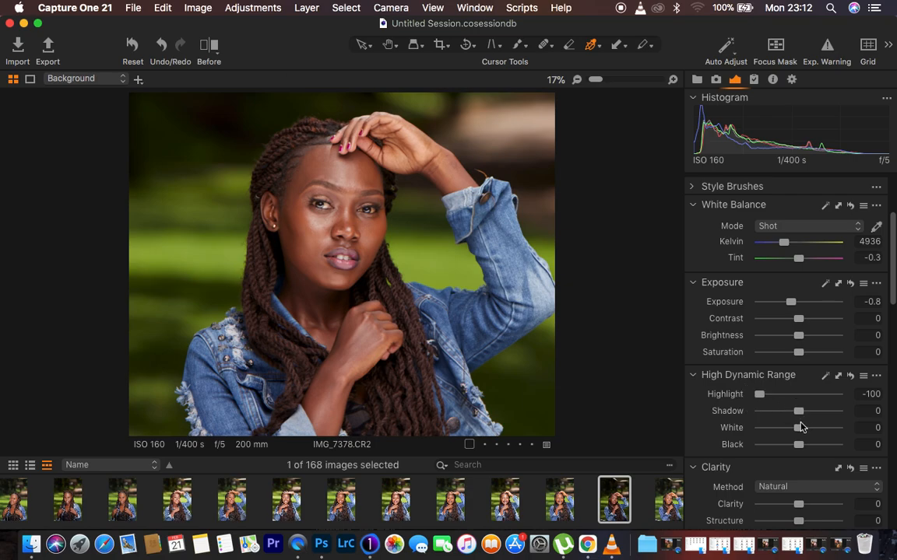
left_click_drag(797, 428, 732, 428)
left_click(851, 376)
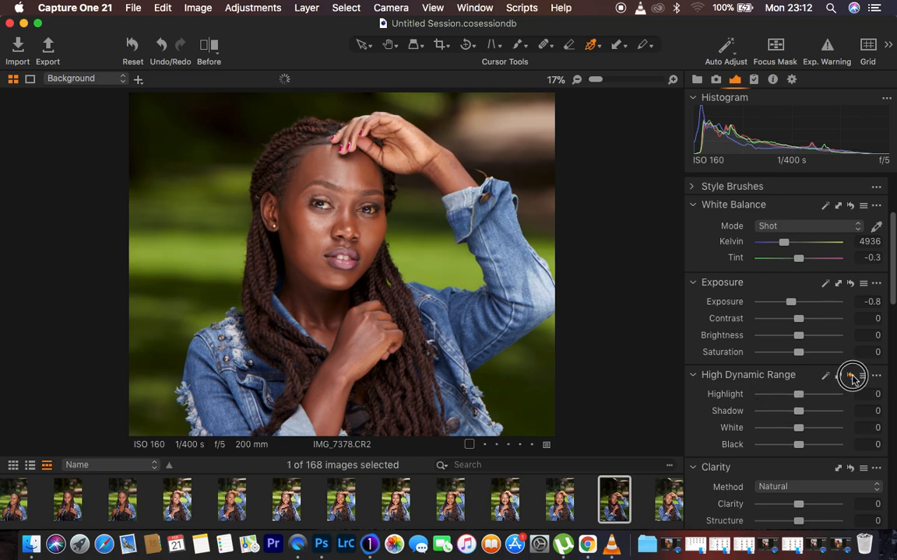
left_click(852, 377)
left_click(851, 377)
left_click(852, 377)
left_click(852, 377)
Reset the Exposure adjustments and undo that reset.
left_click(852, 284)
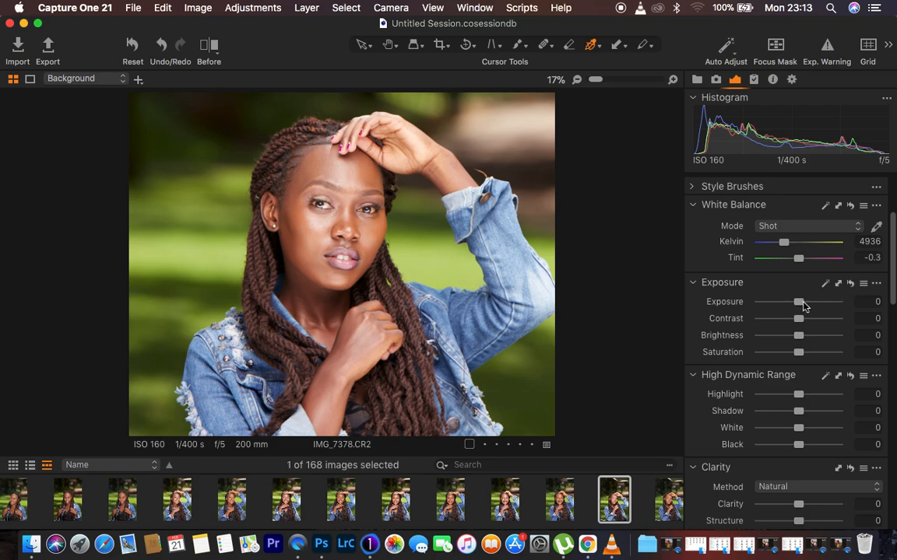
key("super+z")
key("super+z")
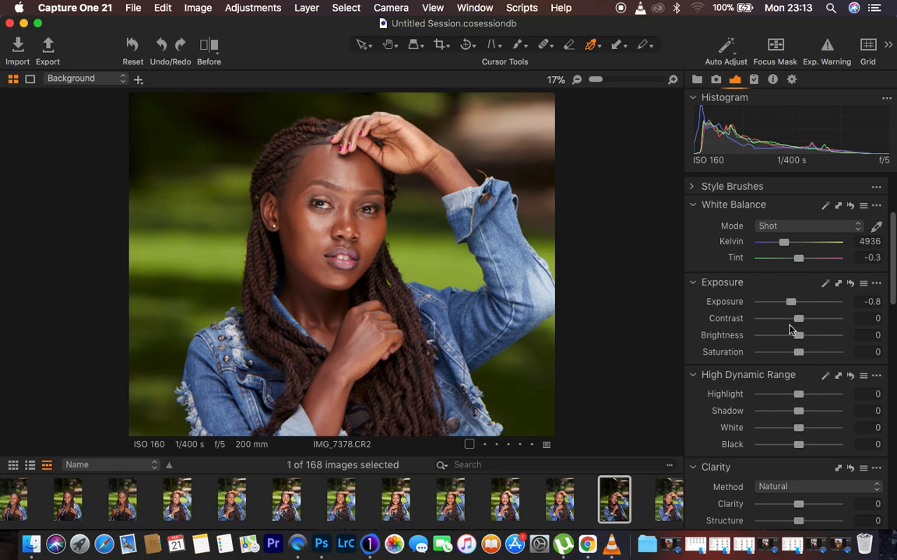
Set Highlight and White to -100 and lower the exposure to -0.9.
left_click_drag(798, 394, 634, 358)
left_click_drag(796, 428, 690, 426)
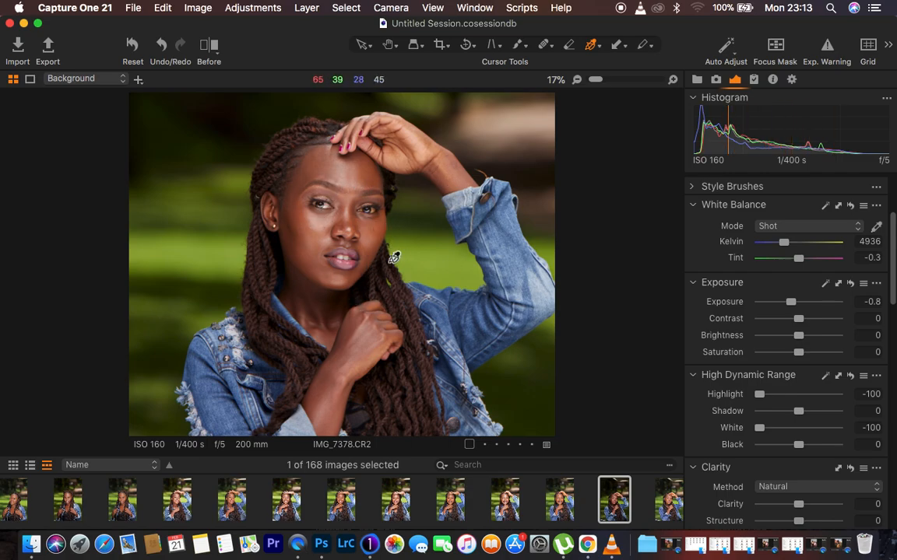
left_click_drag(791, 304, 790, 307)
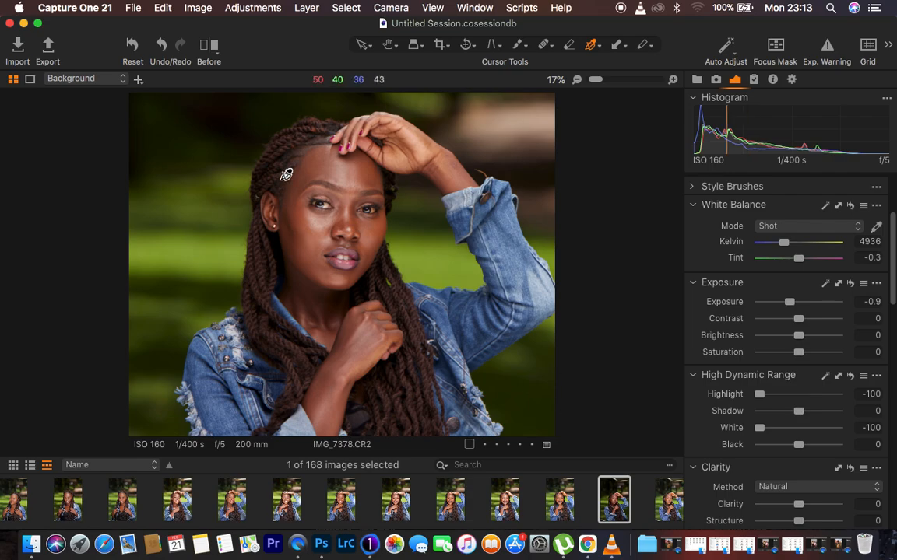
Compare the portrait before and after the edits by sweeping the split view across it, and close the comparison.
left_click(204, 51)
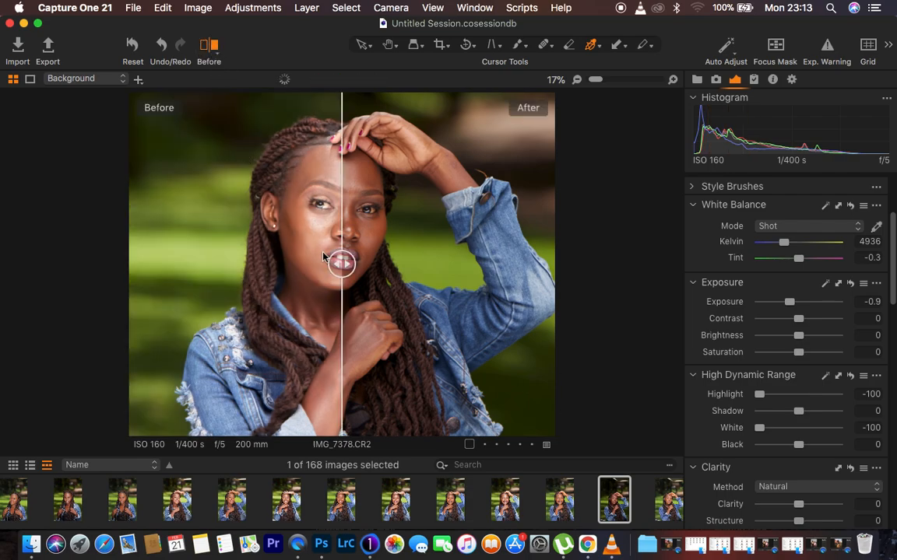
left_click_drag(336, 260, 495, 264)
left_click_drag(294, 234, 76, 220)
left_click(208, 49)
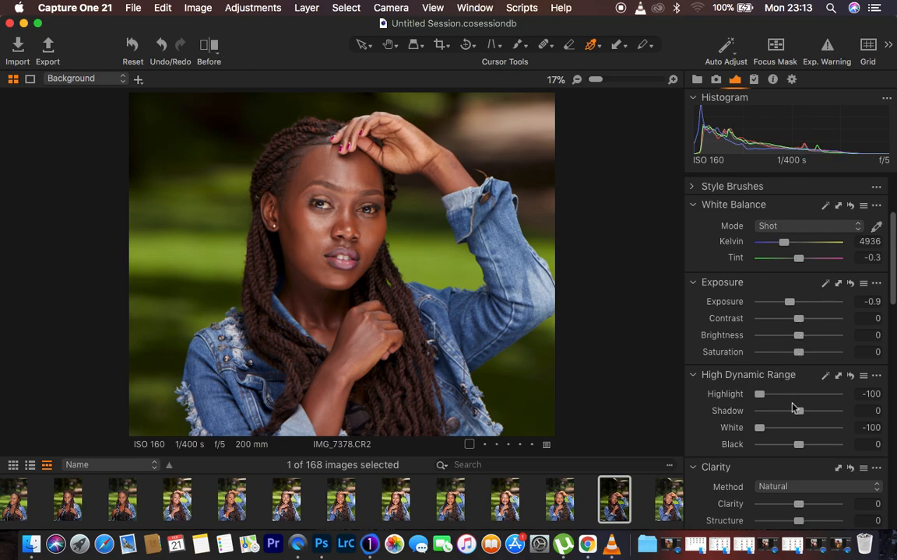
Set Shadow to 5 and Black to -13, and set the RGB levels' black point to 4 and white point to 253.
left_click_drag(797, 410, 795, 450)
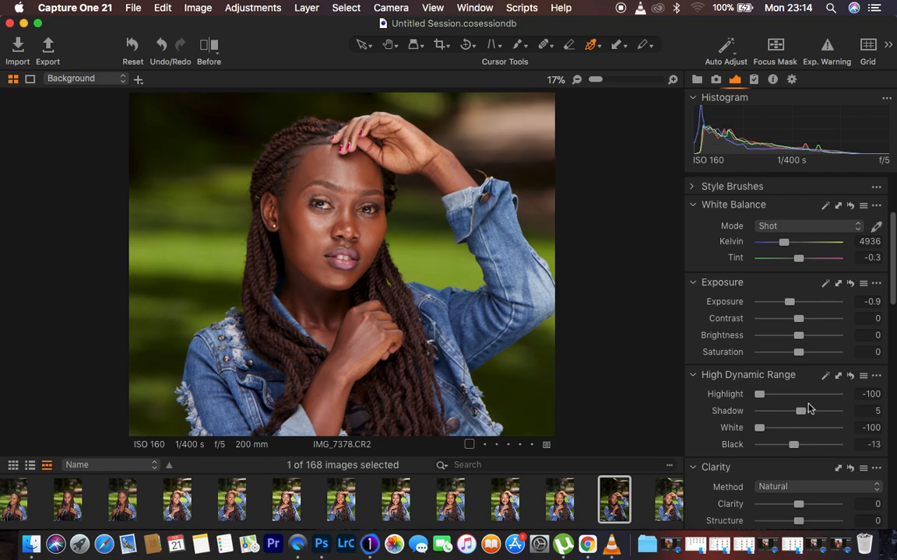
scroll(808, 408, "down", 5)
scroll(808, 408, "down", 6)
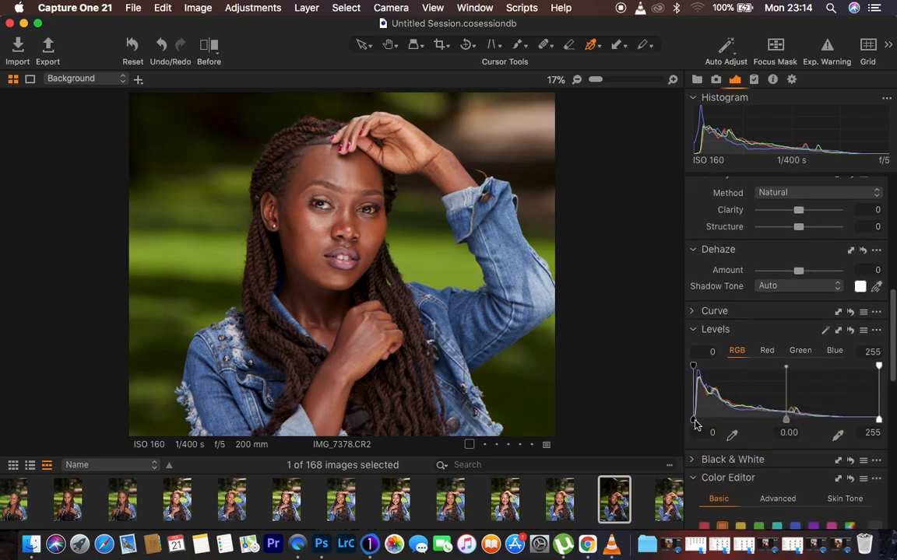
left_click_drag(695, 421, 697, 421)
left_click_drag(879, 421, 878, 422)
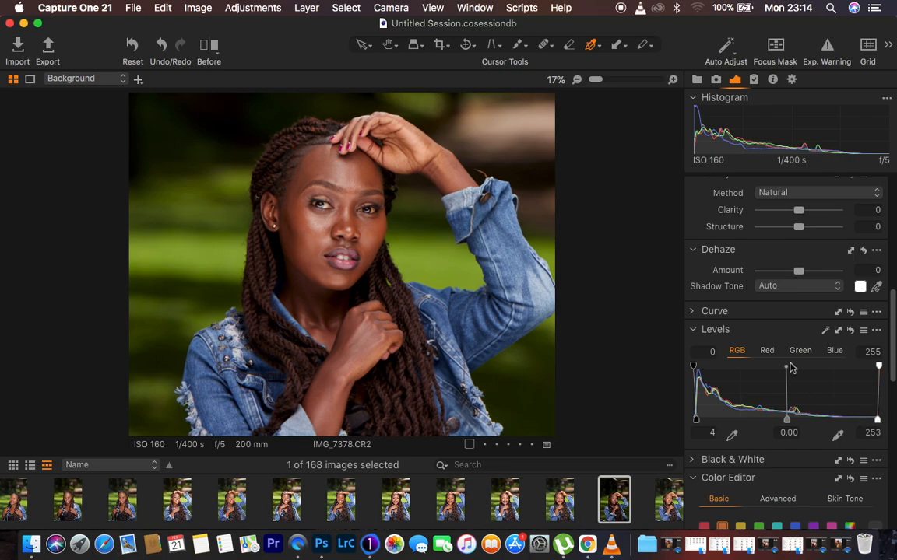
Turn on the exposure warning and raise Clarity to 4 with the Natural method.
left_click(827, 46)
left_click_drag(798, 211, 802, 213)
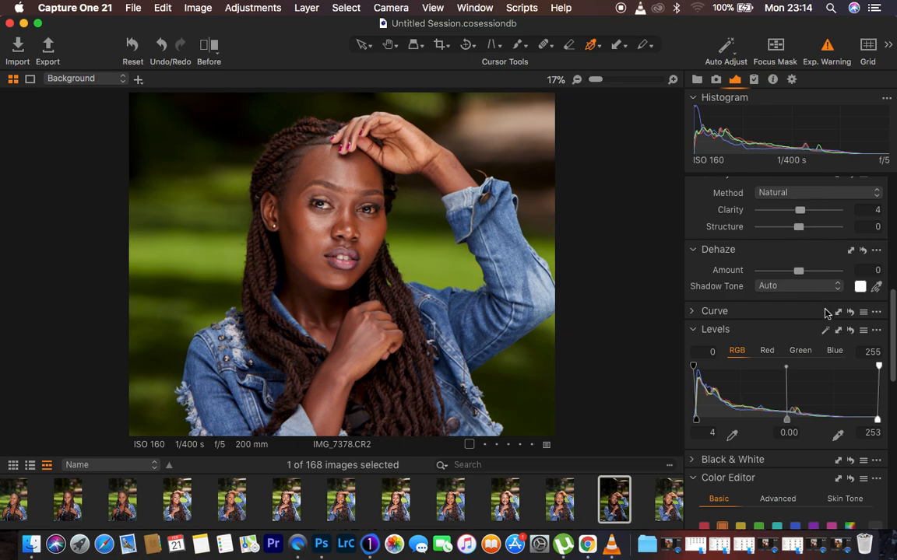
Add a new filled adjustment layer above the background.
scroll(827, 312, "up", 5)
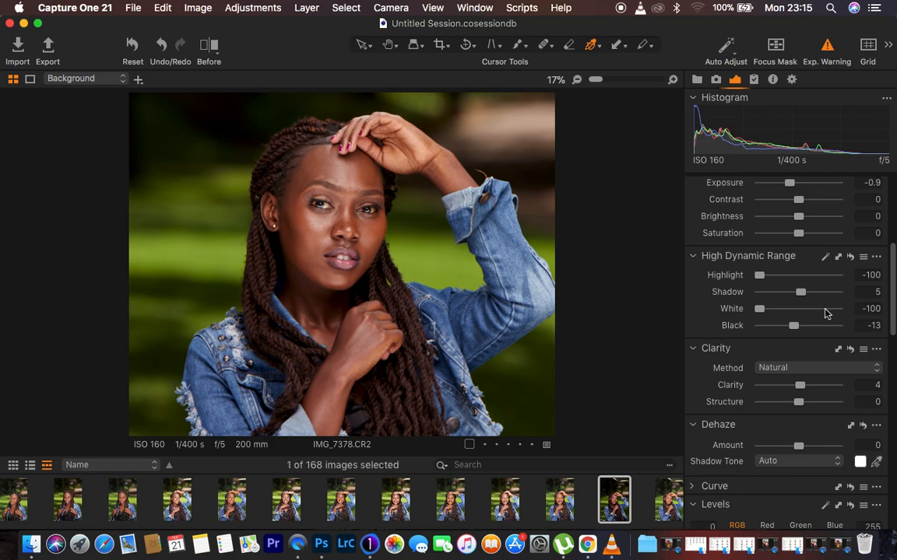
scroll(811, 234, "up", 10)
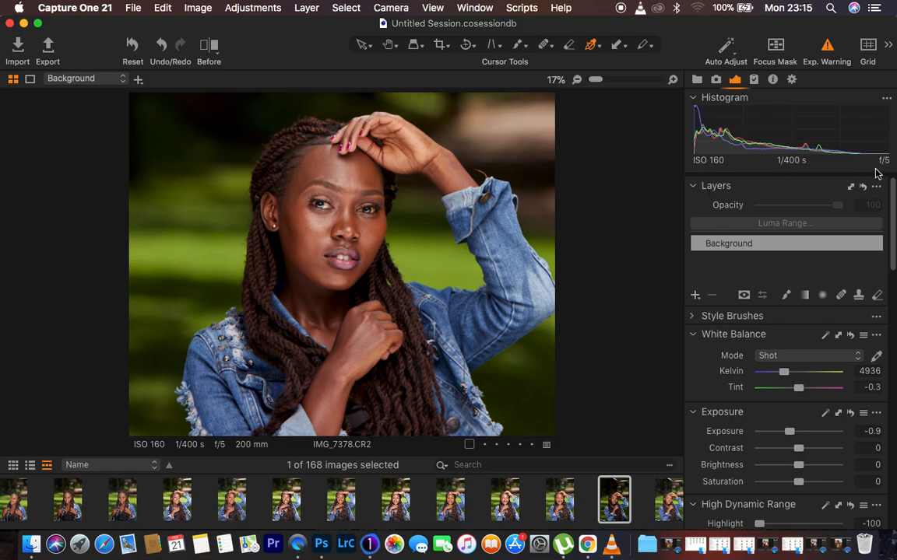
right_click(697, 300)
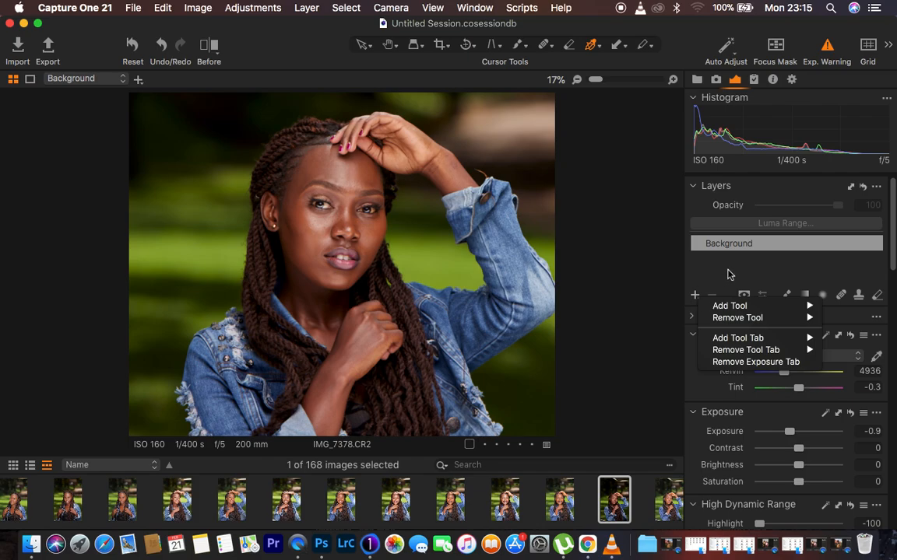
left_click(727, 274)
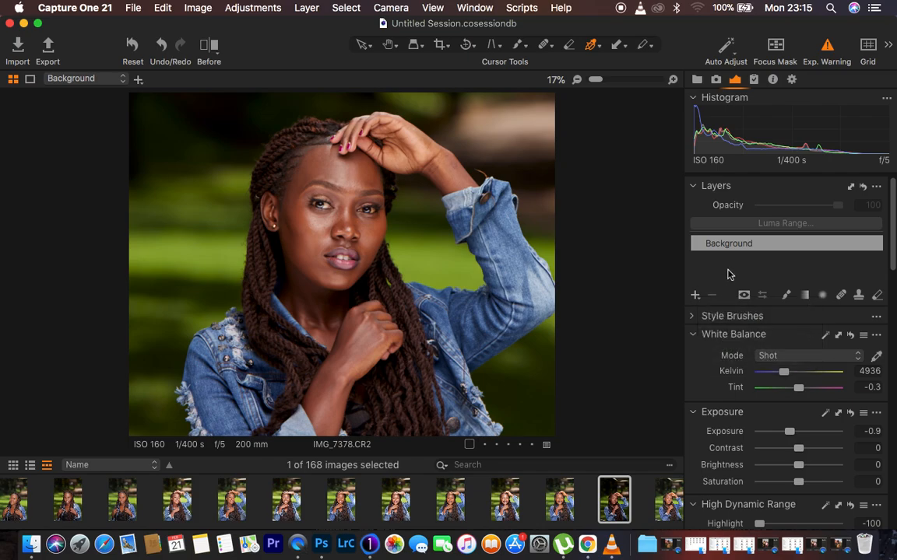
left_click(694, 298)
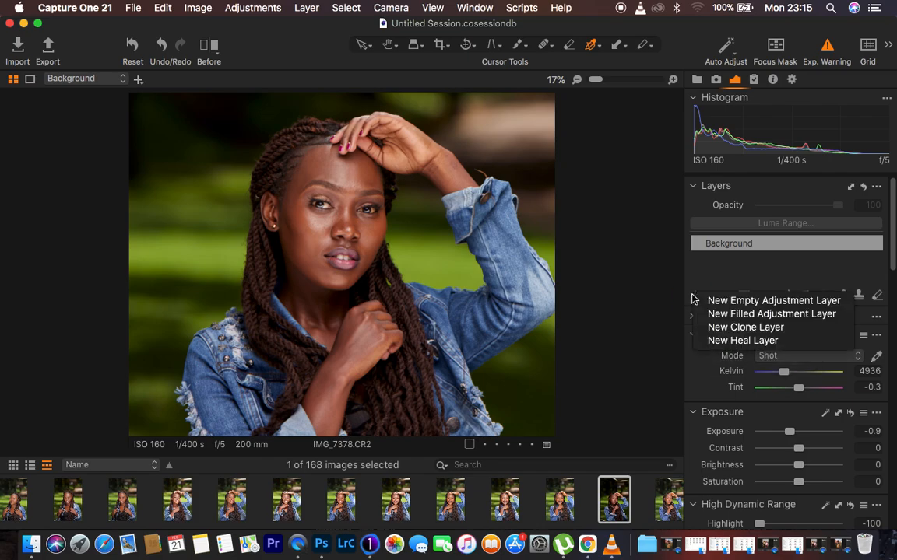
left_click(741, 314)
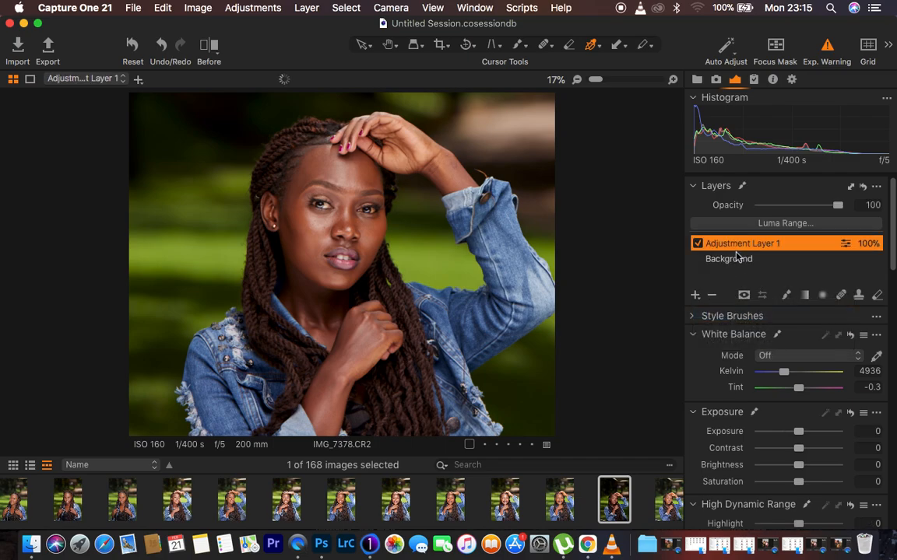
Rename the new adjustment layer as "skin tone color grading".
double_click(732, 244)
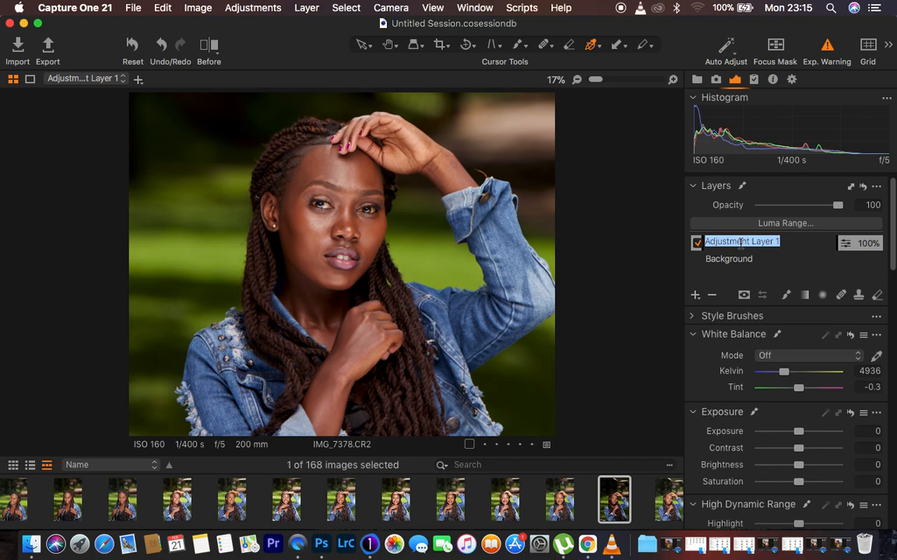
type("skin tone color grading")
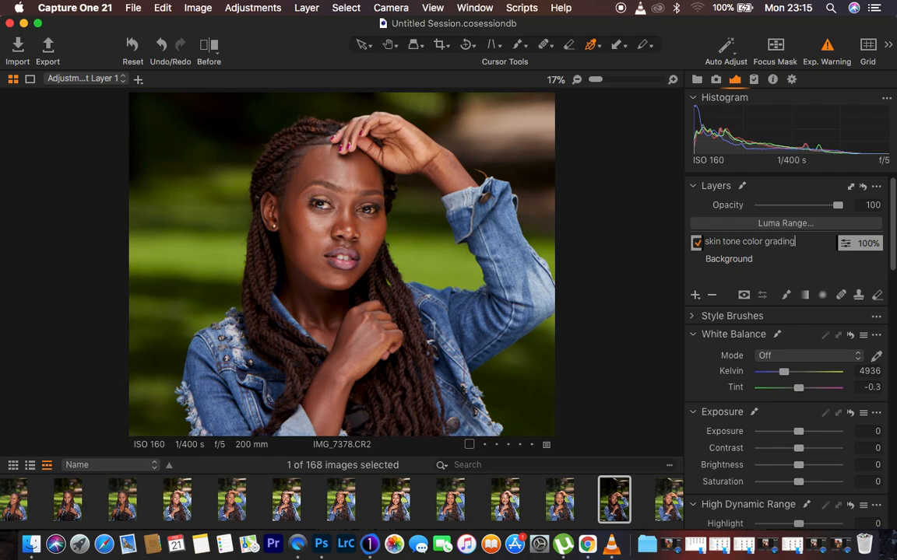
key("Return")
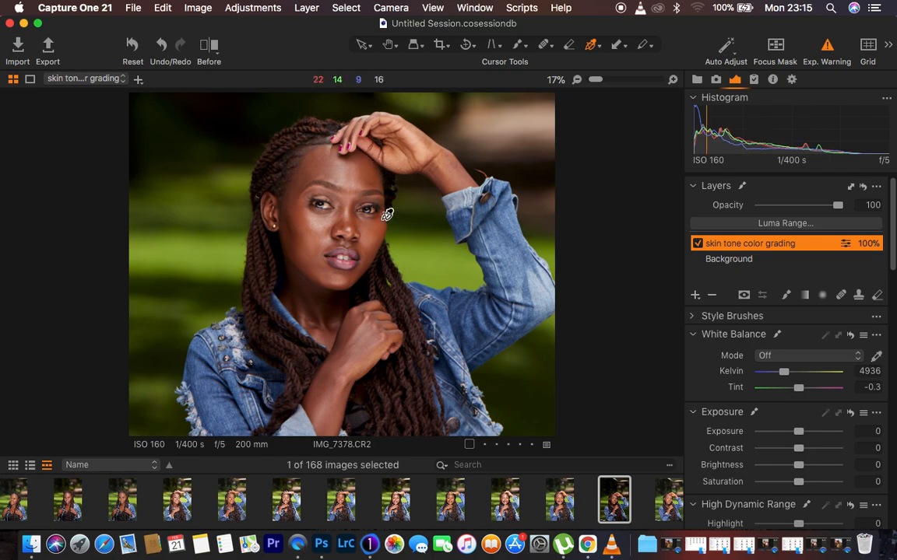
Find the Color Editor among the adjustment tools for the skin tone color grading layer.
scroll(784, 374, "down", 5)
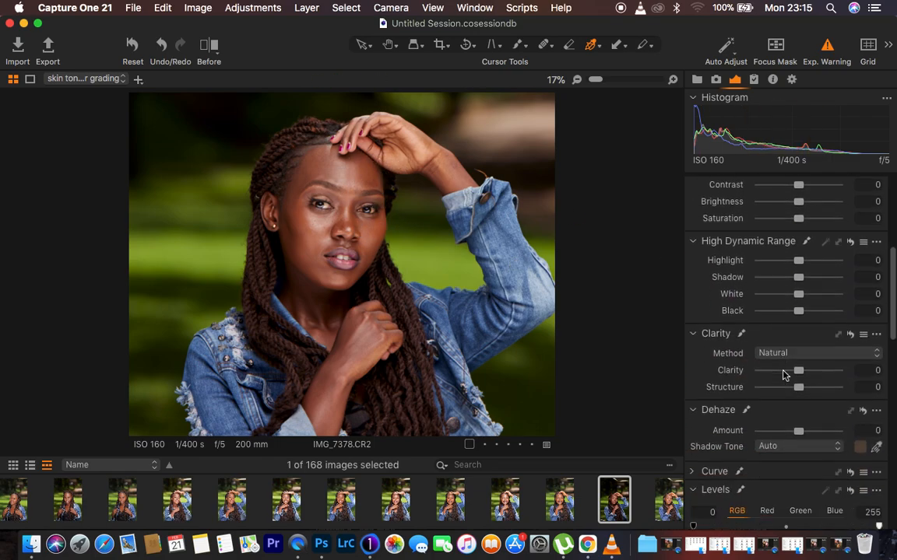
scroll(784, 375, "down", 10)
scroll(784, 374, "down", 5)
scroll(782, 374, "up", 6)
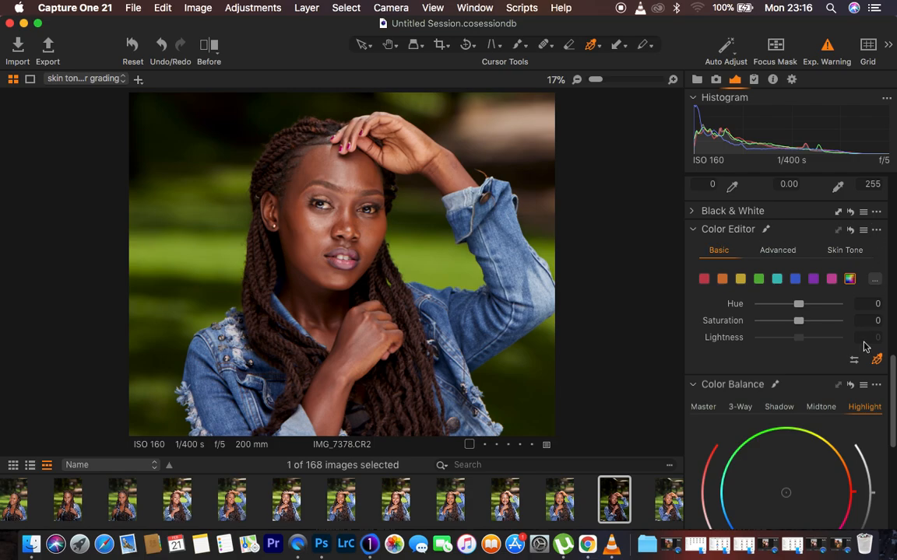
right_click(697, 304)
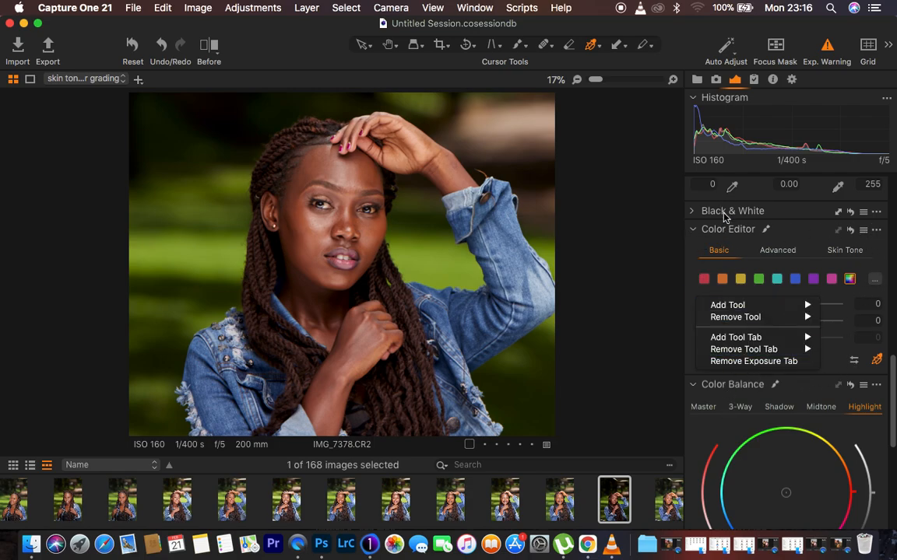
mouse_move(738, 309)
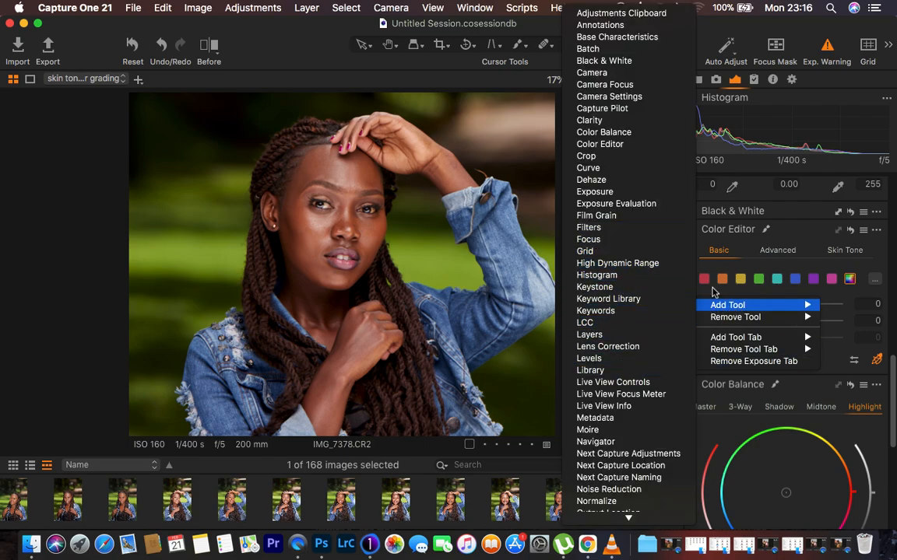
left_click(844, 297)
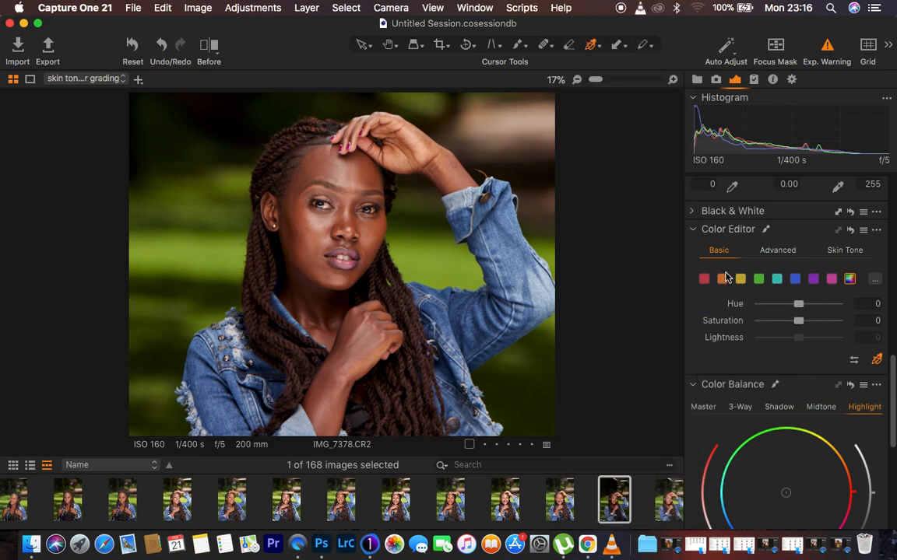
Use the Color Editor's Skin Tone picker to sample the skin color at the temple, between the eye and the ear.
left_click(779, 252)
left_click(851, 253)
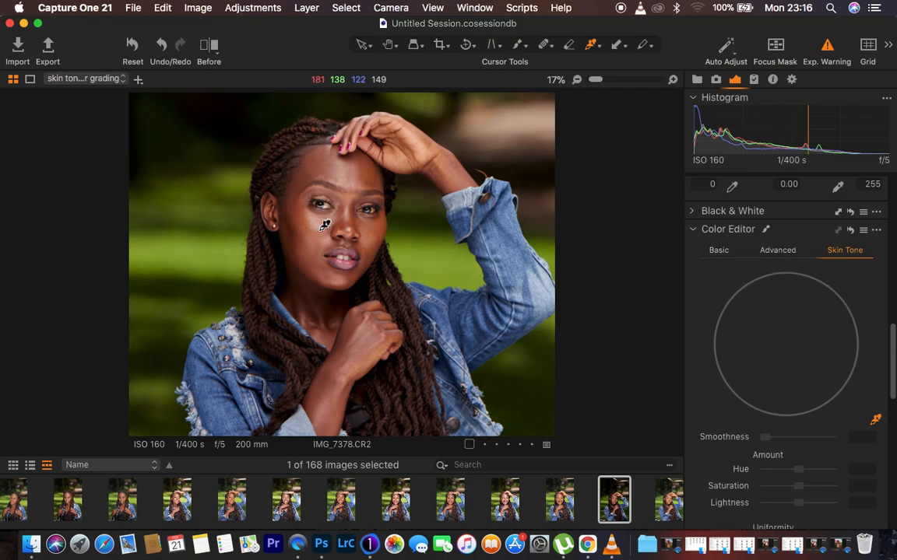
left_click(718, 251)
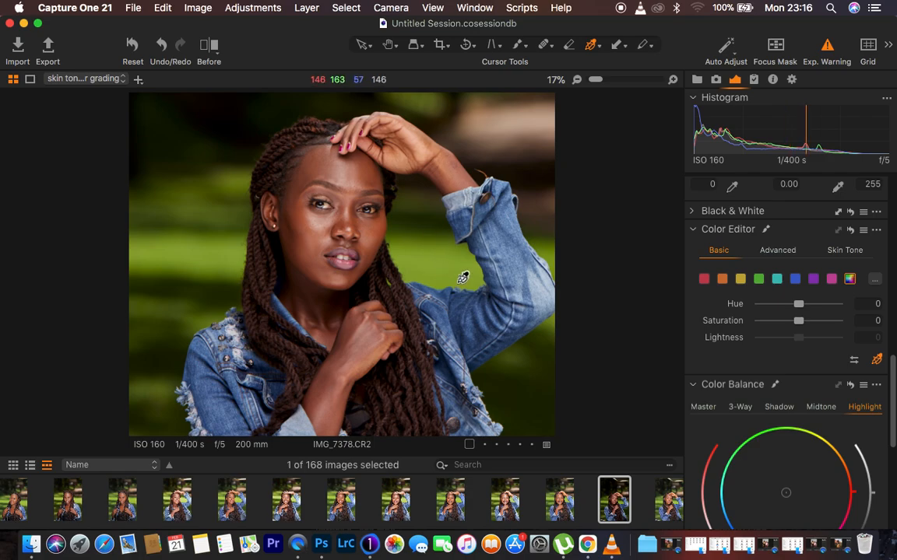
left_click(847, 261)
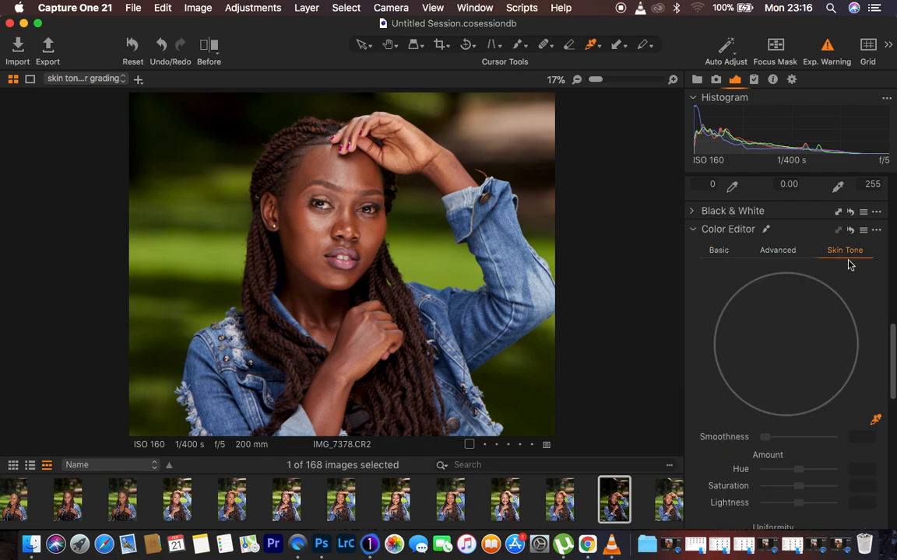
scroll(856, 374, "down", 2)
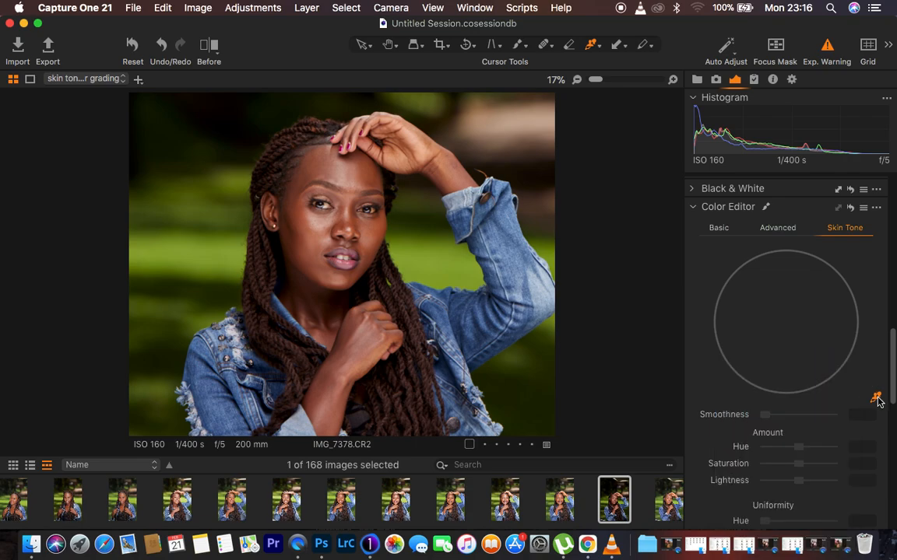
key("super+plus")
key("super+plus")
key("super+plus")
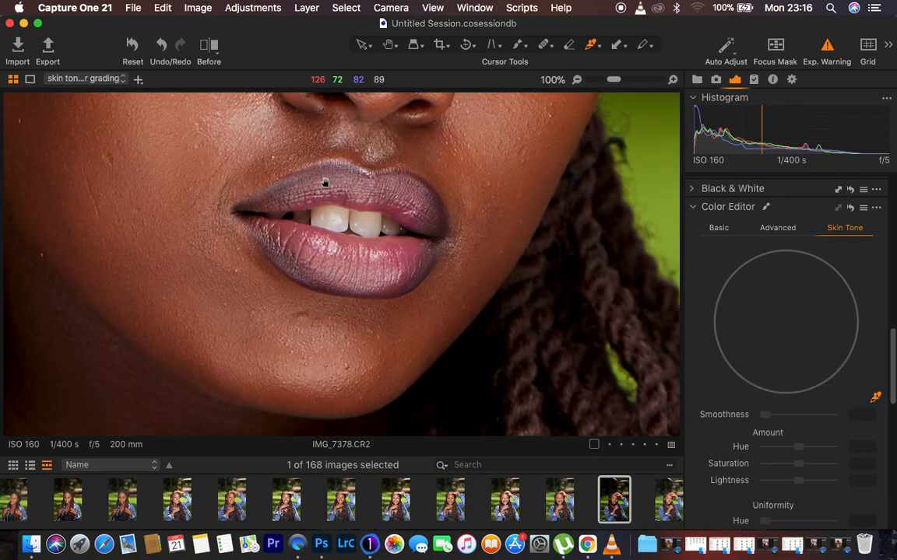
left_click_drag(282, 148, 529, 376)
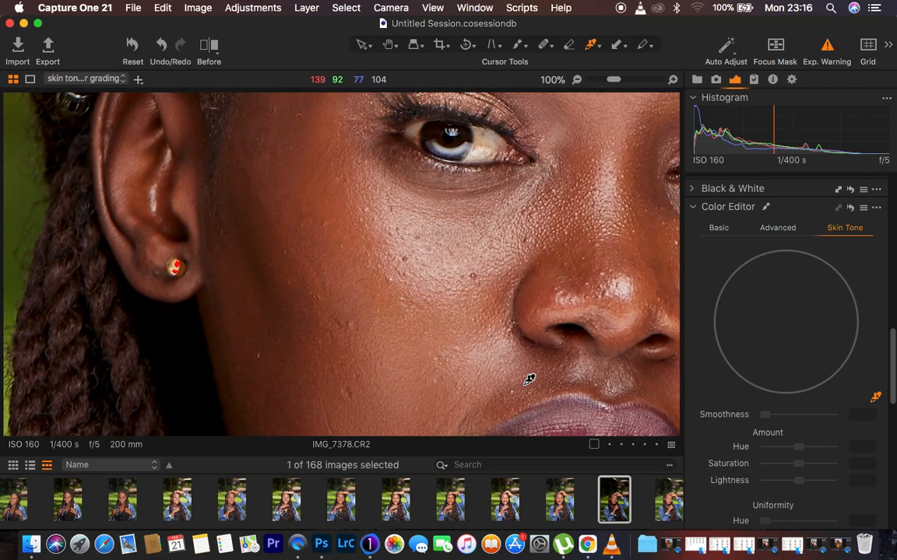
key("super+minus")
key("super+minus")
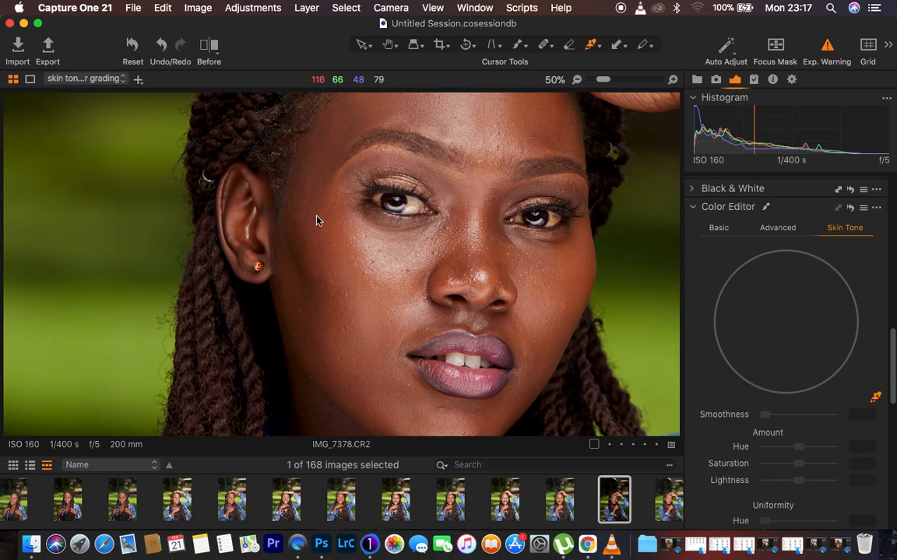
left_click(315, 195)
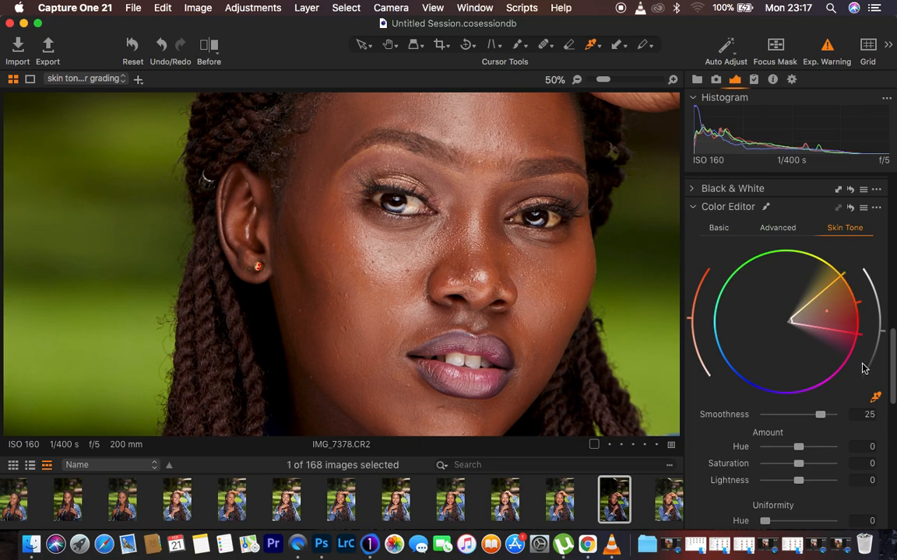
Preview the selected skin color range over the whole portrait and close up, ending with the range preview off.
scroll(841, 362, "down", 3)
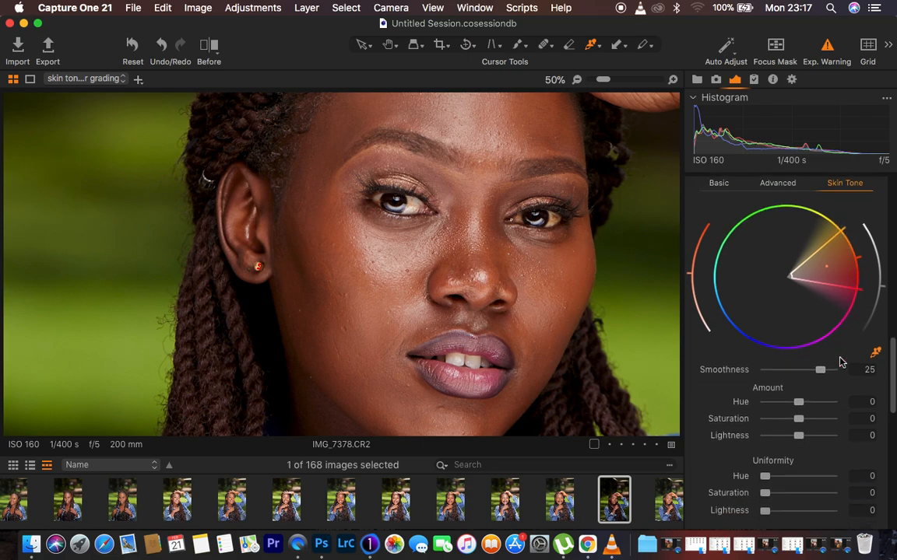
scroll(840, 362, "down", 1)
left_click(706, 442)
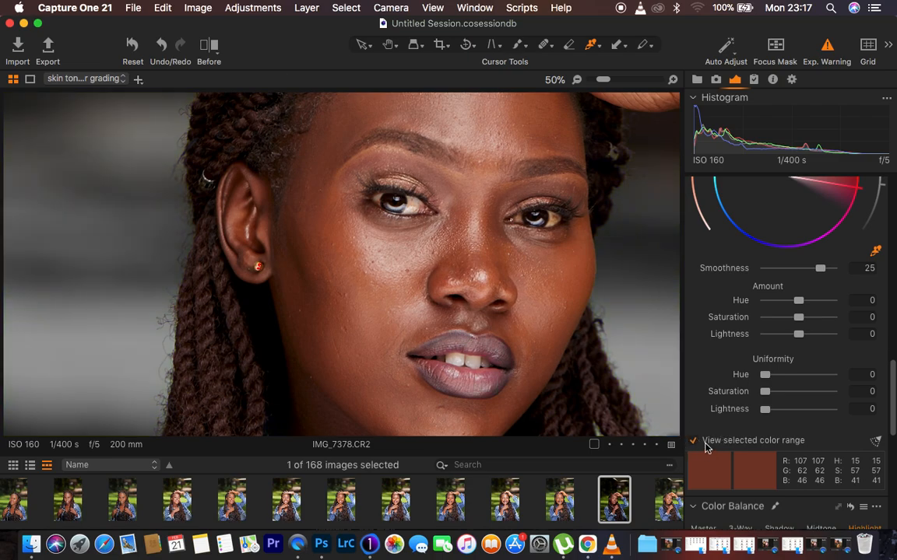
key("super+minus")
key("super+minus")
key("super+minus")
key("super+minus")
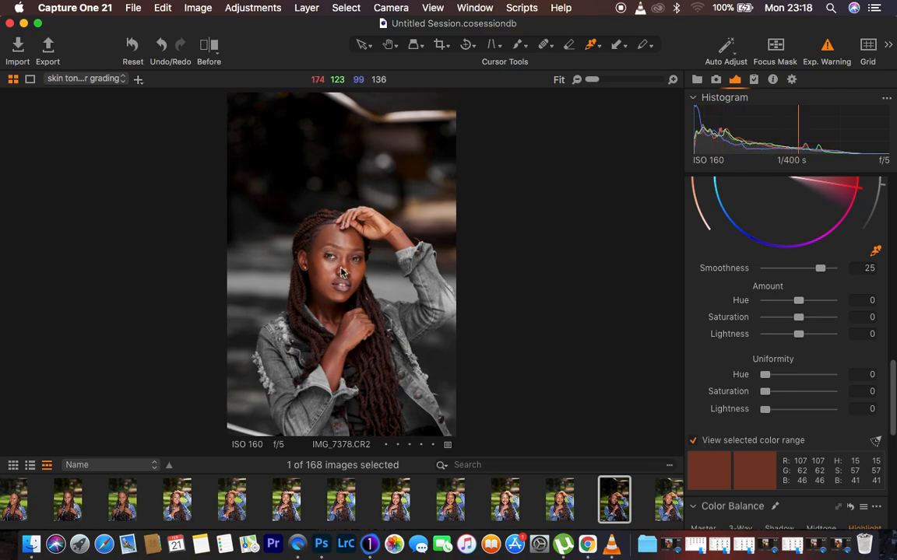
left_click(695, 443)
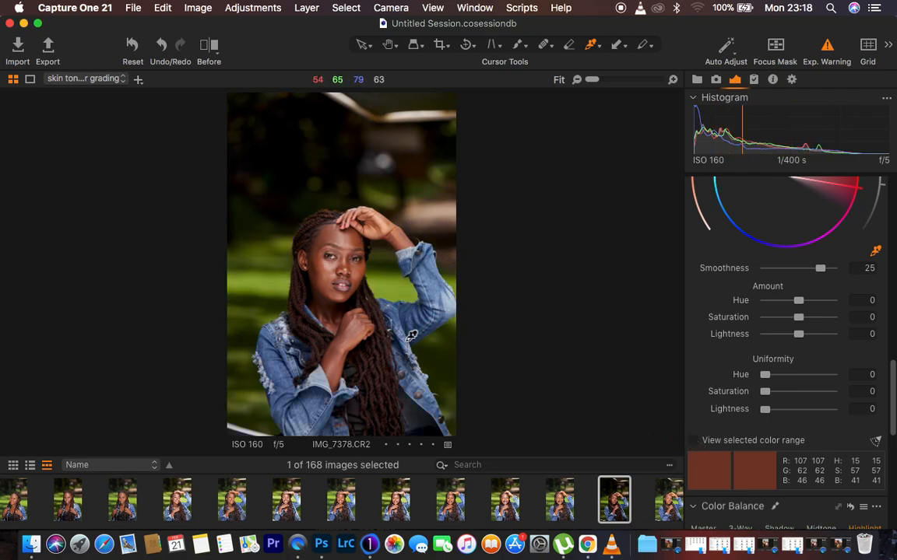
left_click(693, 441)
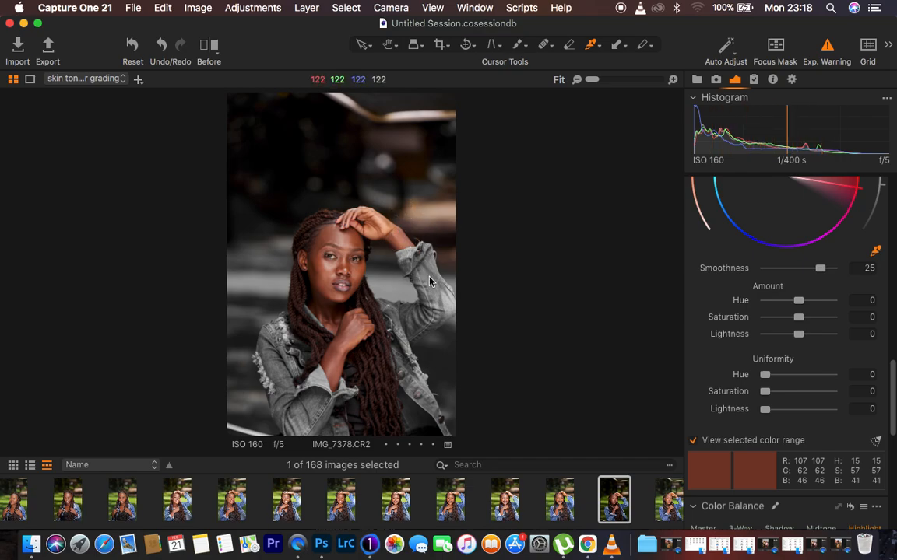
key("super+plus")
key("super+plus")
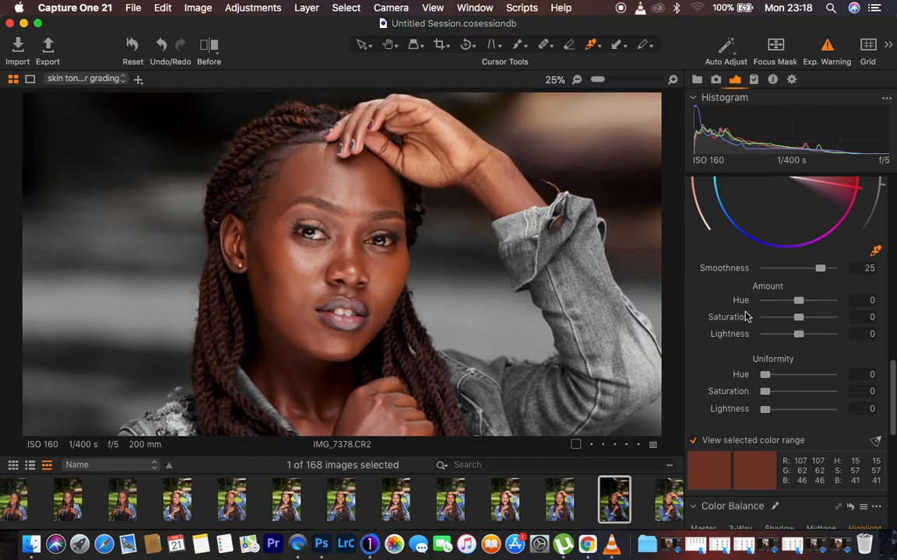
left_click(692, 441)
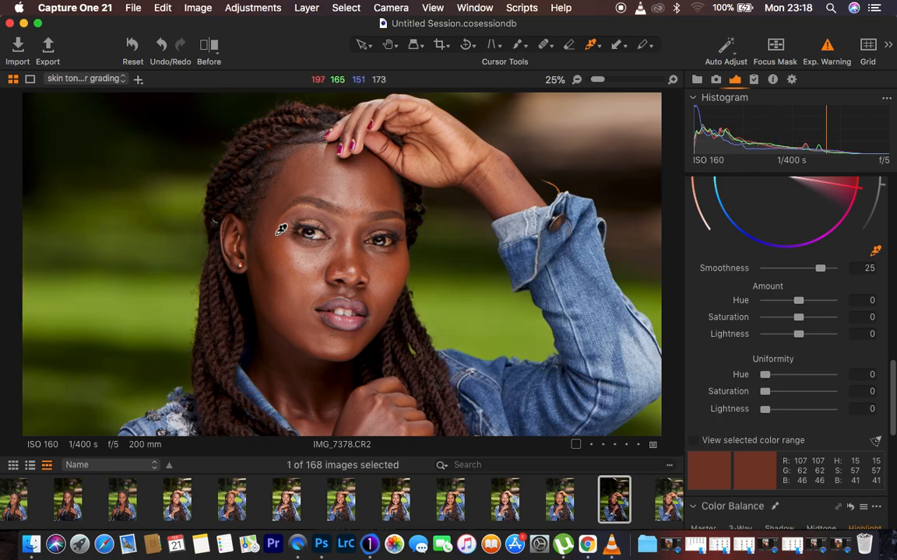
Set the skin tone's Uniformity Hue to 52 and Uniformity Saturation to 48.7.
key("super+plus")
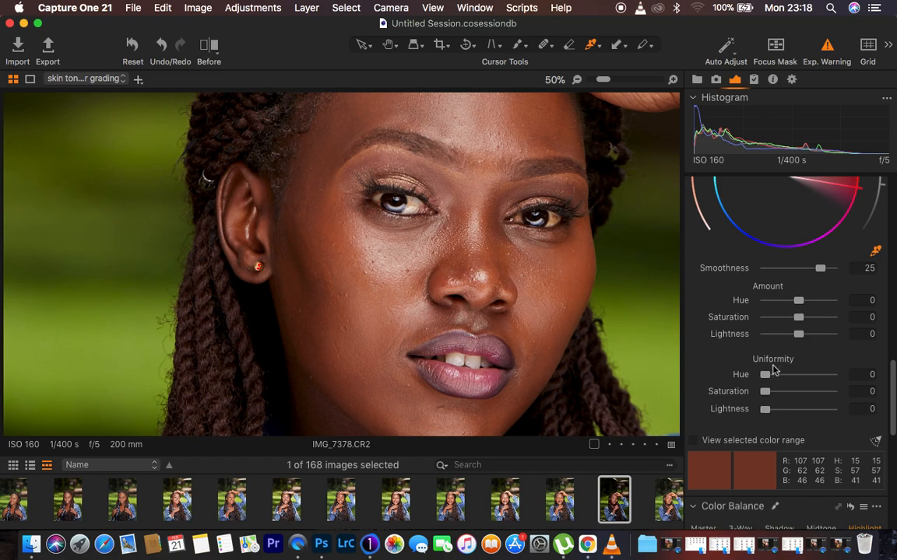
left_click_drag(767, 380, 821, 379)
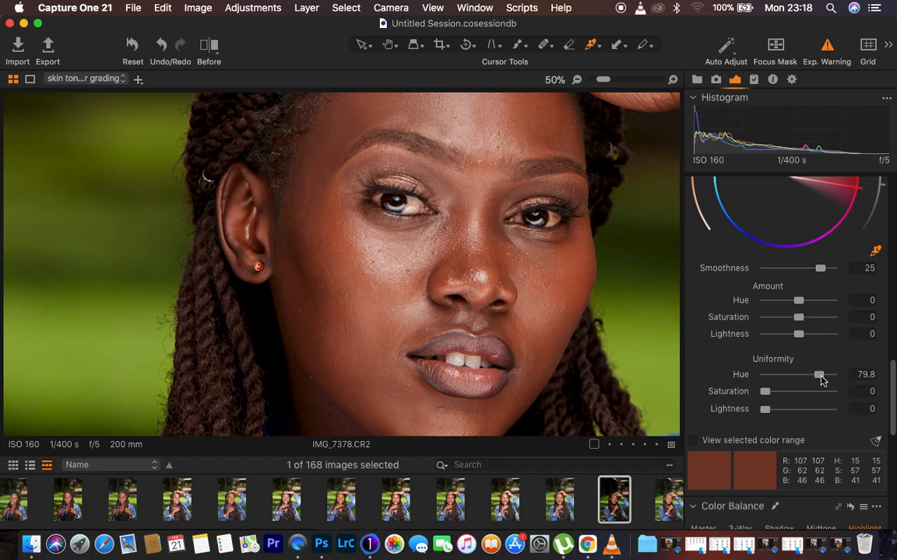
left_click_drag(822, 380, 799, 395)
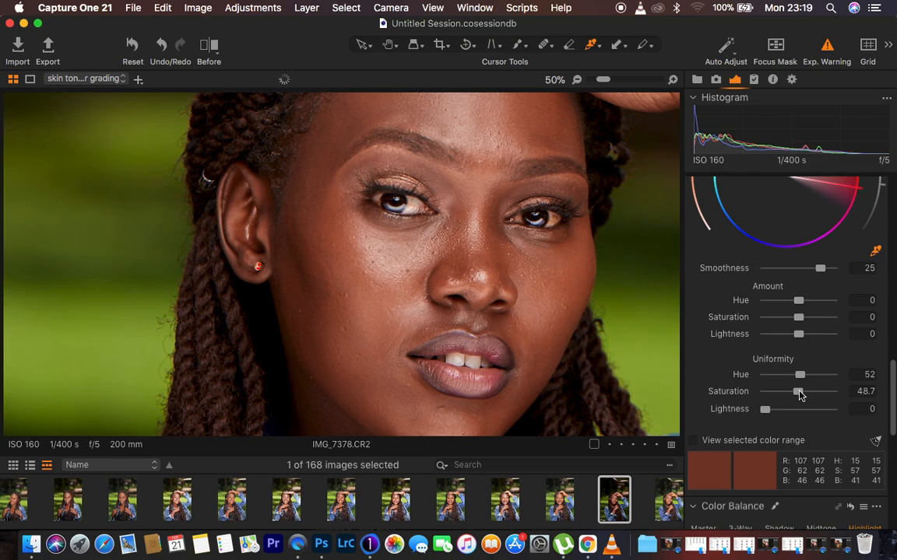
Examine the evened-out skin tone in the full portrait and close up on the face.
key("super+0")
key("super+plus")
key("super+minus")
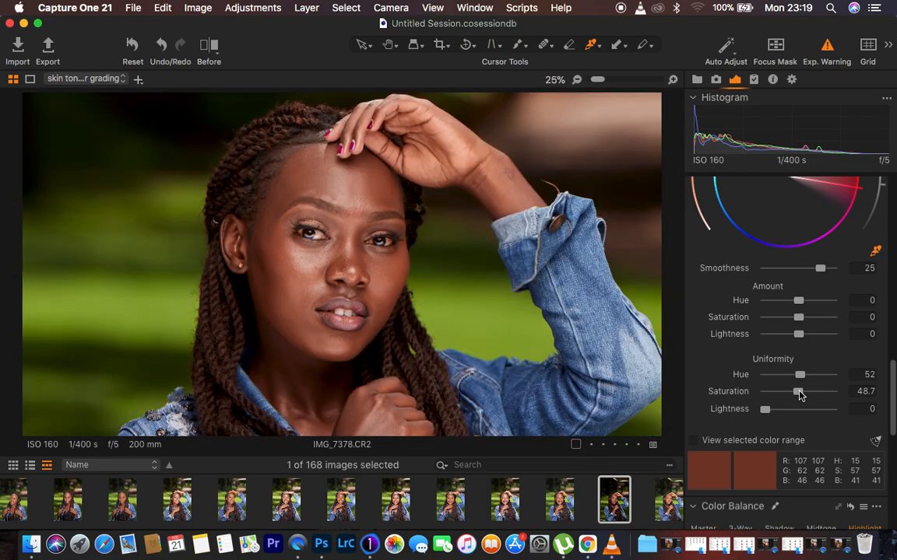
key("super+minus")
key("super+minus")
key("super+plus")
key("super+plus")
key("super+plus")
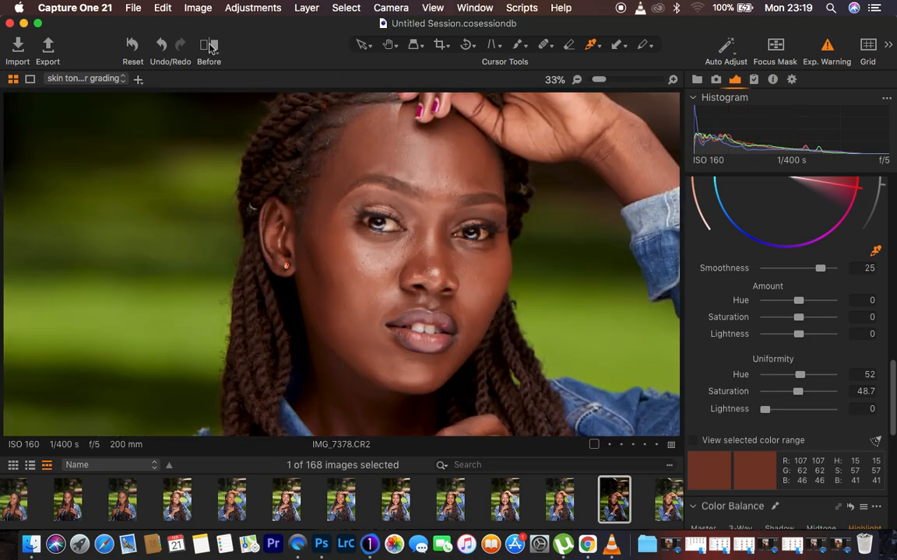
Set the Uniformity Hue to 81.3 and the Uniformity Saturation to 60.3, and check the skin in the full portrait.
left_click_drag(801, 377, 821, 382)
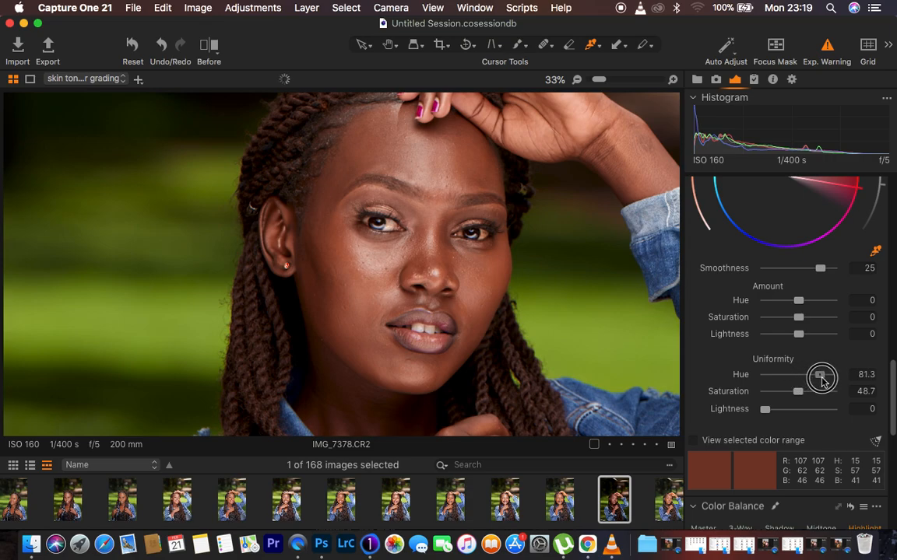
left_click_drag(822, 381, 808, 392)
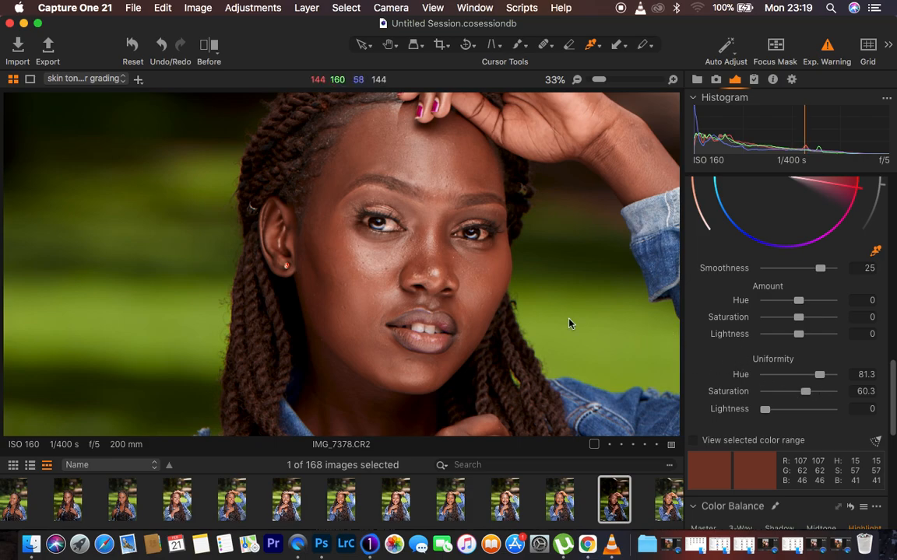
key("super+0")
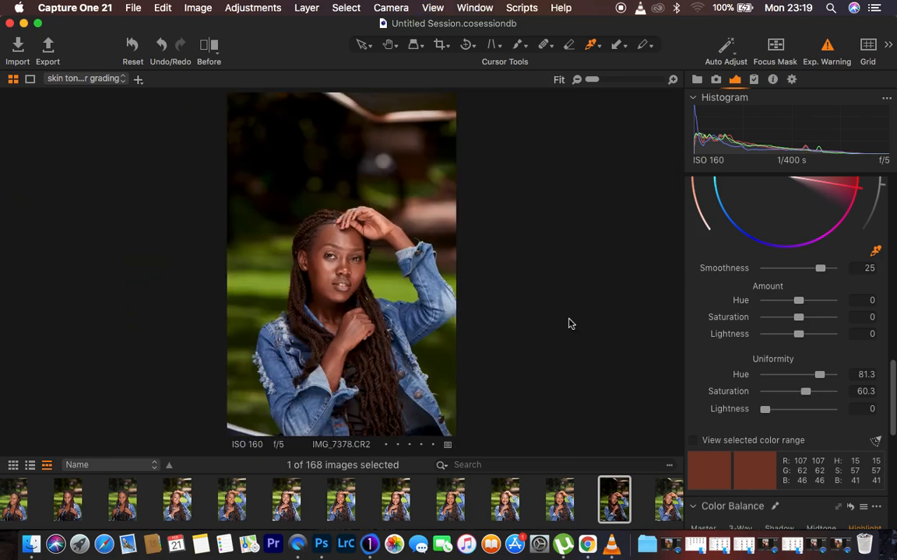
key("super+plus")
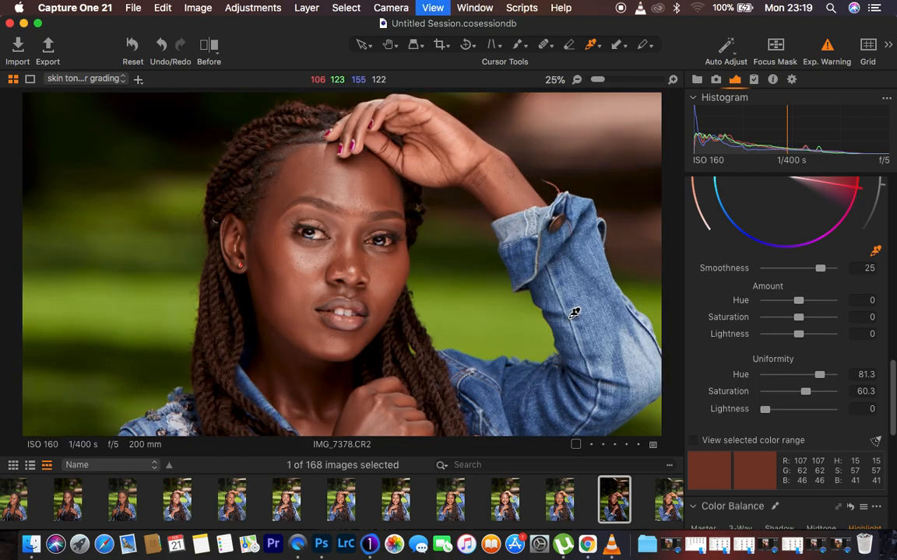
key("super+plus")
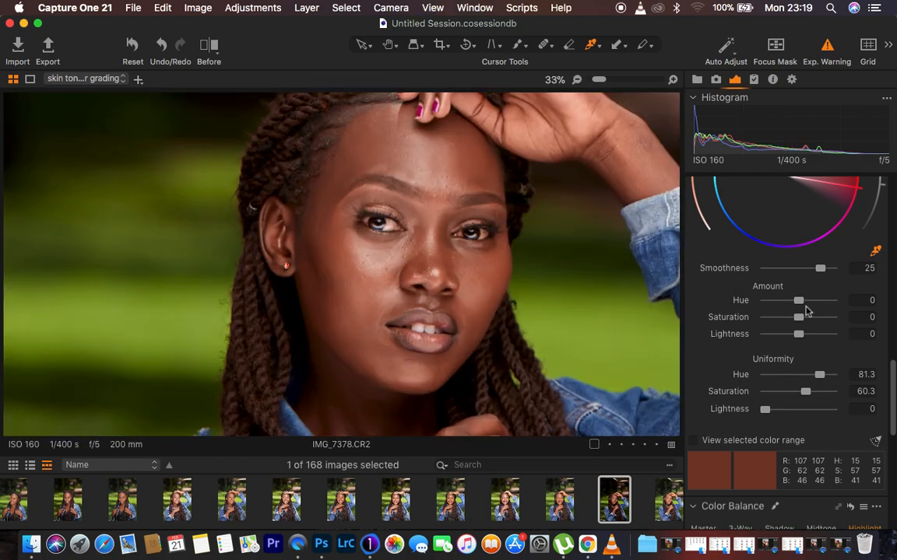
Compare the face close up with the skin tone color grading layer off and on, leaving the layer enabled.
scroll(833, 312, "up", 15)
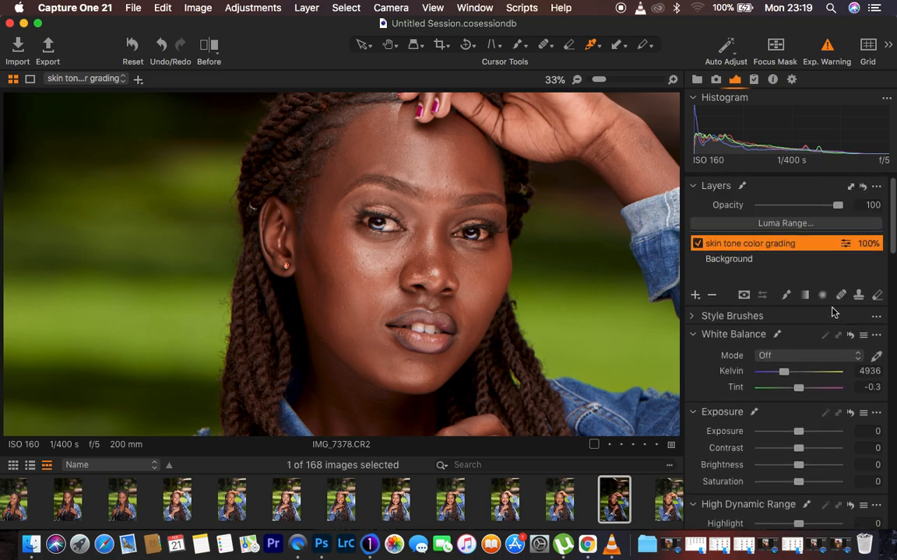
left_click(697, 243)
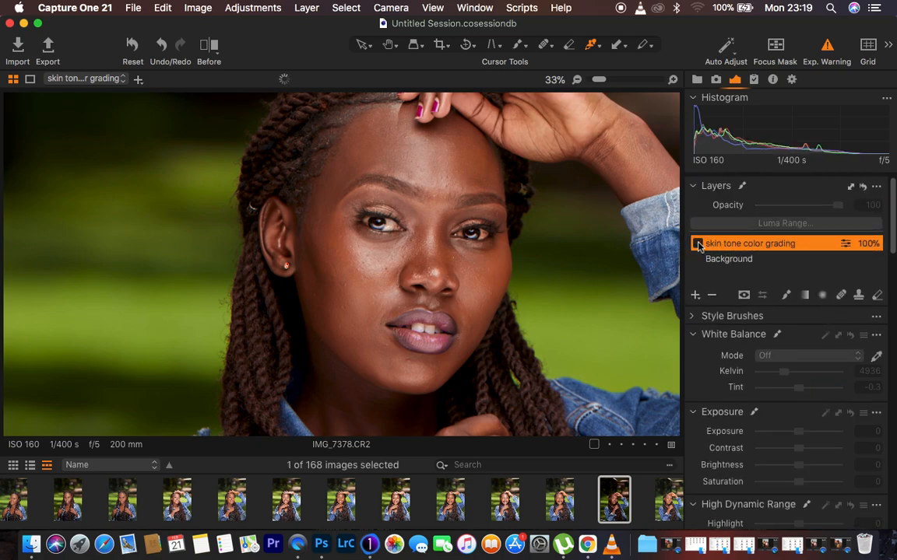
key("super+plus")
key("super+plus")
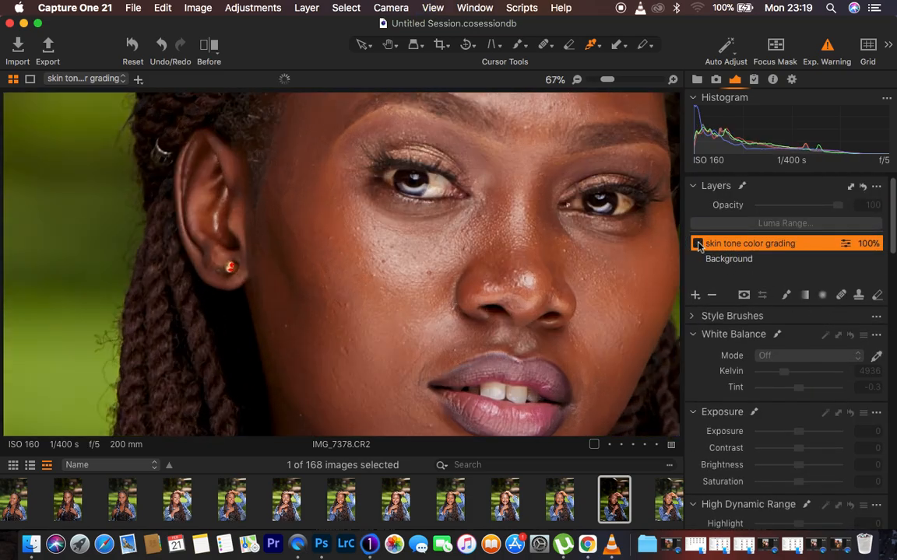
left_click(698, 244)
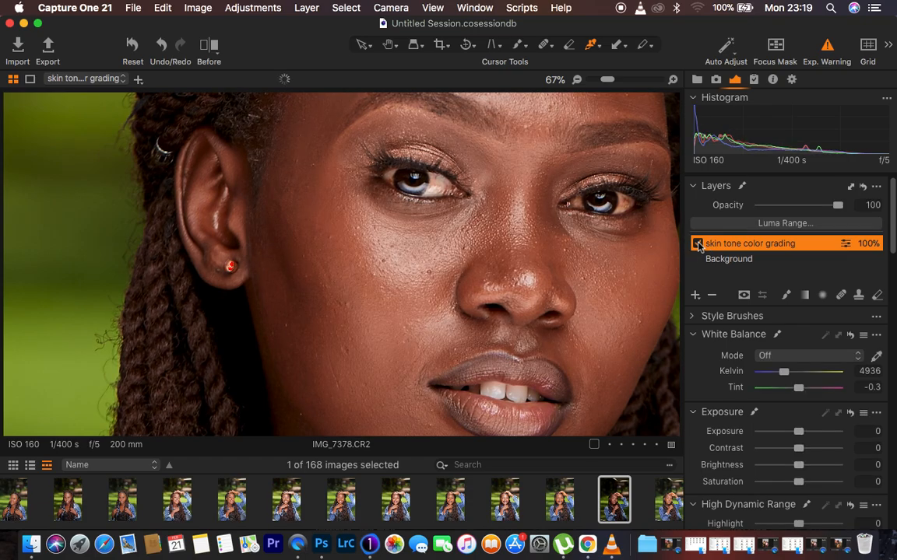
left_click(697, 244)
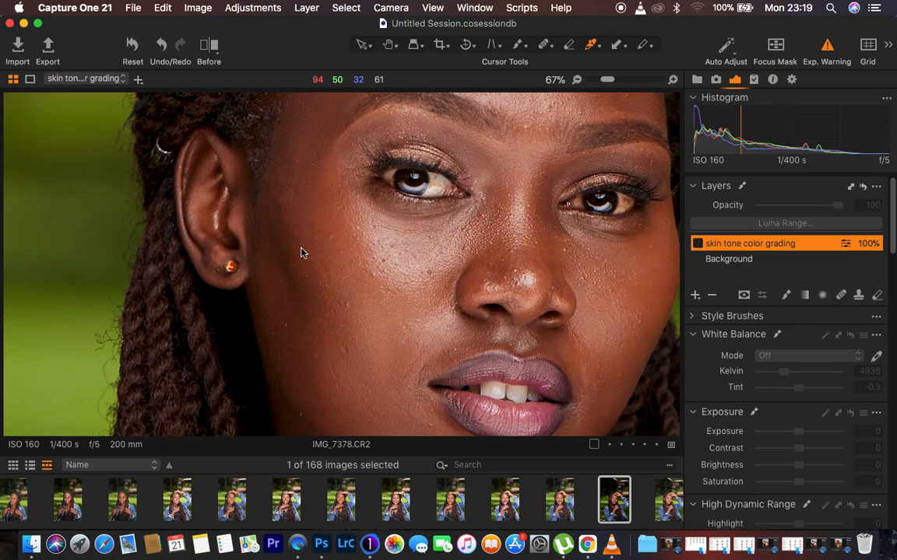
left_click(698, 243)
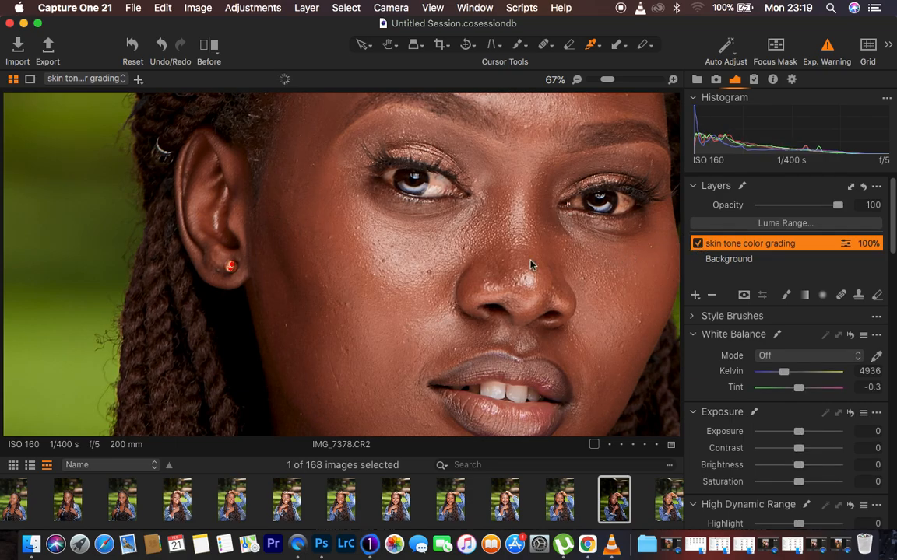
Erase the lips from the skin tone color grading layer's mask.
key("super+0")
key("super+plus")
key("super+plus")
key("super+plus")
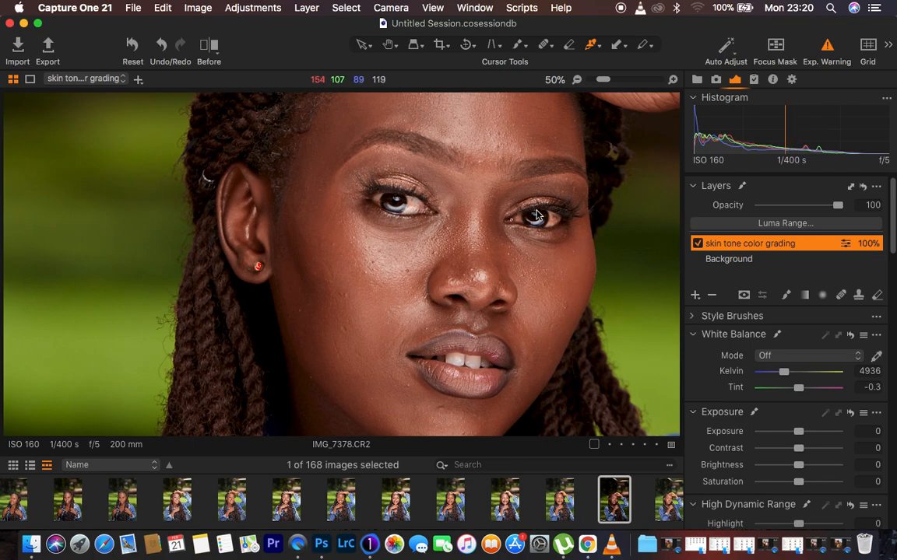
left_click(877, 298)
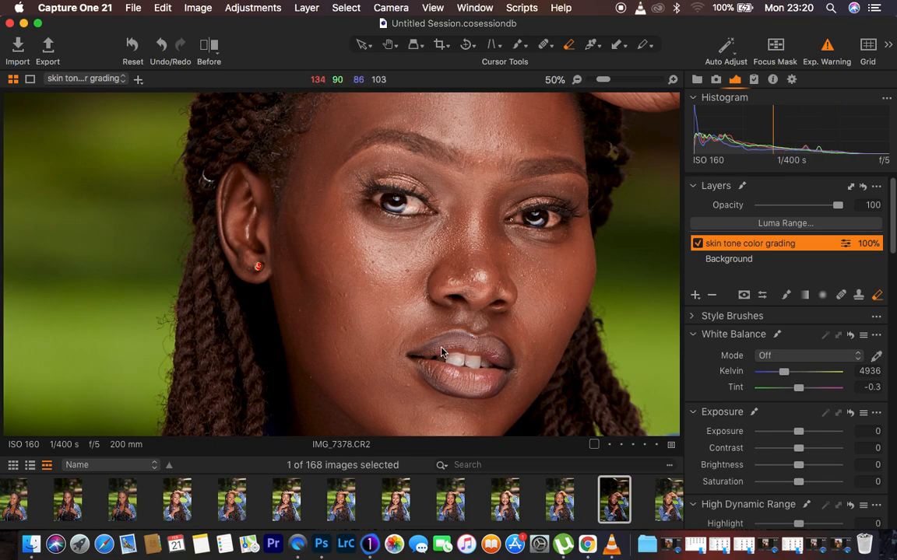
mouse_move(443, 353)
left_mouse_down()
mouse_move(493, 352)
mouse_move(495, 344)
mouse_move(504, 358)
mouse_move(497, 352)
mouse_move(489, 378)
mouse_move(463, 390)
mouse_move(432, 371)
mouse_move(469, 383)
mouse_move(419, 357)
mouse_move(449, 360)
left_mouse_up()
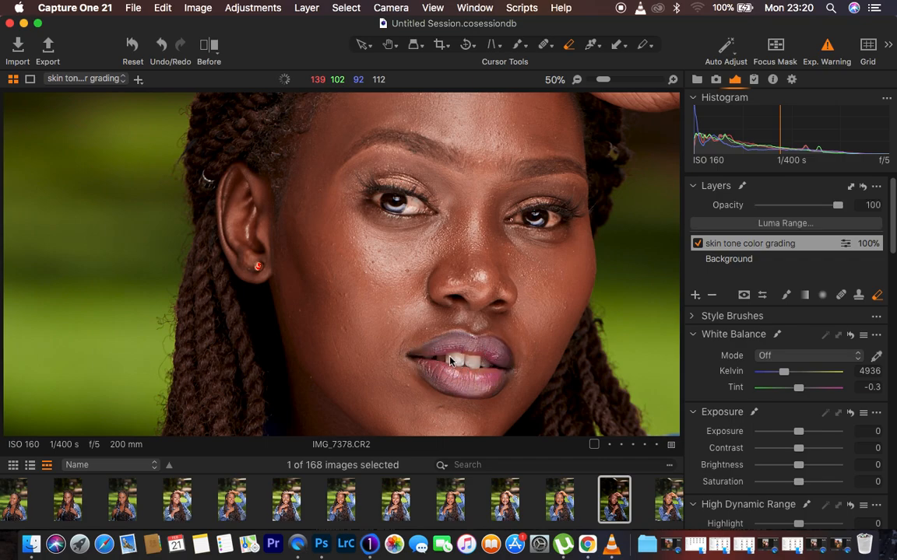
Display the layer mask, erase the remaining lip edges and both eyes with their eyelids, and hide the mask again.
key("m")
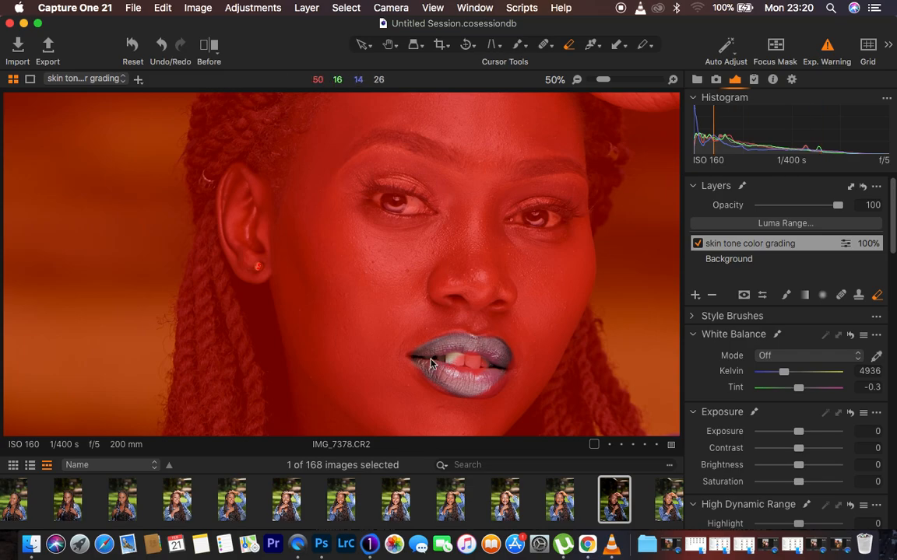
mouse_move(420, 361)
left_mouse_down()
mouse_move(458, 384)
mouse_move(496, 378)
mouse_move(486, 382)
mouse_move(505, 365)
mouse_move(474, 346)
mouse_move(417, 356)
mouse_move(426, 347)
left_mouse_up()
mouse_move(368, 195)
left_mouse_down()
mouse_move(420, 207)
mouse_move(404, 191)
mouse_move(365, 187)
mouse_move(391, 179)
mouse_move(418, 187)
mouse_move(428, 204)
mouse_move(387, 207)
mouse_move(367, 192)
mouse_move(378, 183)
mouse_move(363, 184)
mouse_move(402, 176)
mouse_move(425, 192)
mouse_move(419, 204)
mouse_move(380, 207)
mouse_move(350, 185)
left_mouse_up()
mouse_move(510, 225)
left_mouse_down()
mouse_move(536, 221)
mouse_move(516, 208)
mouse_move(537, 213)
mouse_move(526, 202)
mouse_move(553, 200)
mouse_move(562, 213)
mouse_move(541, 224)
mouse_move(554, 203)
mouse_move(524, 222)
mouse_move(562, 212)
mouse_move(525, 194)
mouse_move(552, 192)
mouse_move(566, 207)
mouse_move(527, 224)
mouse_move(558, 206)
mouse_move(553, 194)
mouse_move(496, 174)
left_mouse_up()
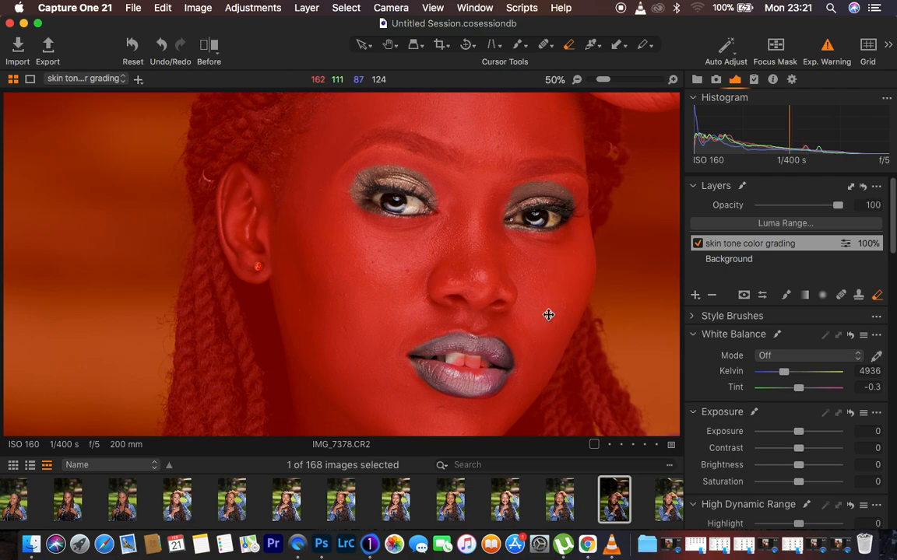
scroll(548, 319, "down", 4)
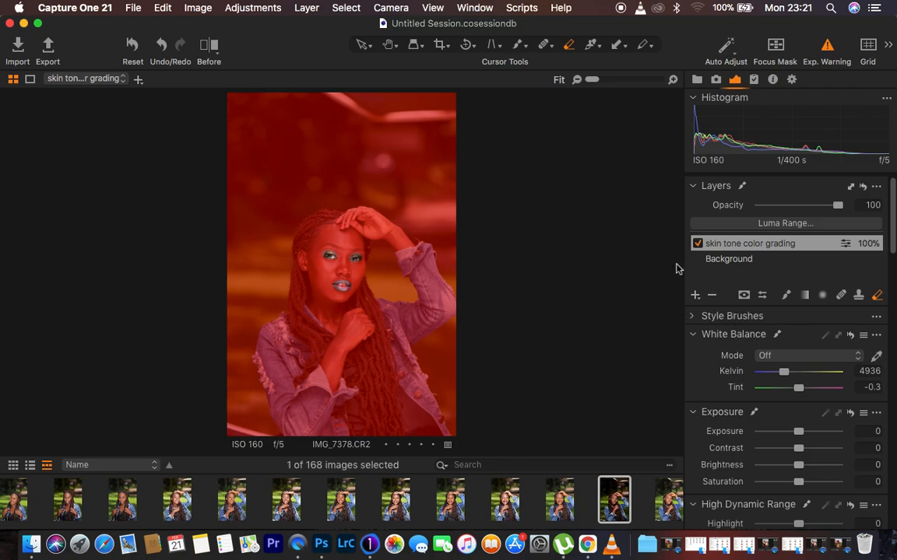
key("m")
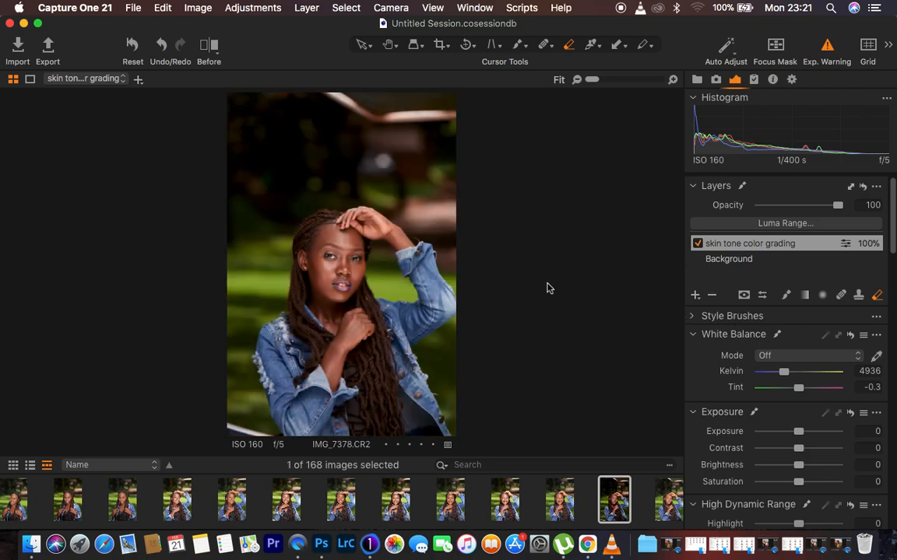
Compare the portrait with and without the refined skin tone color grading layer, ending with the layer enabled.
scroll(548, 288, "up", 2)
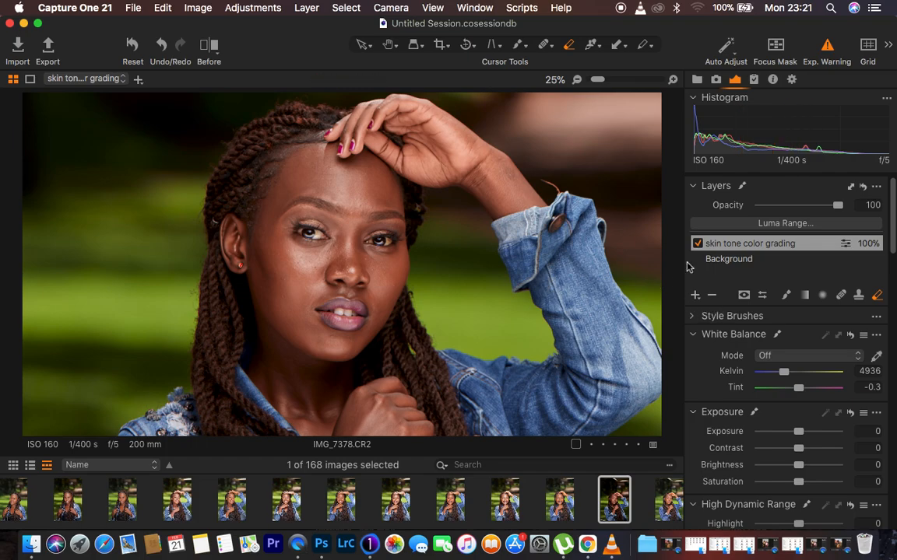
left_click(698, 244)
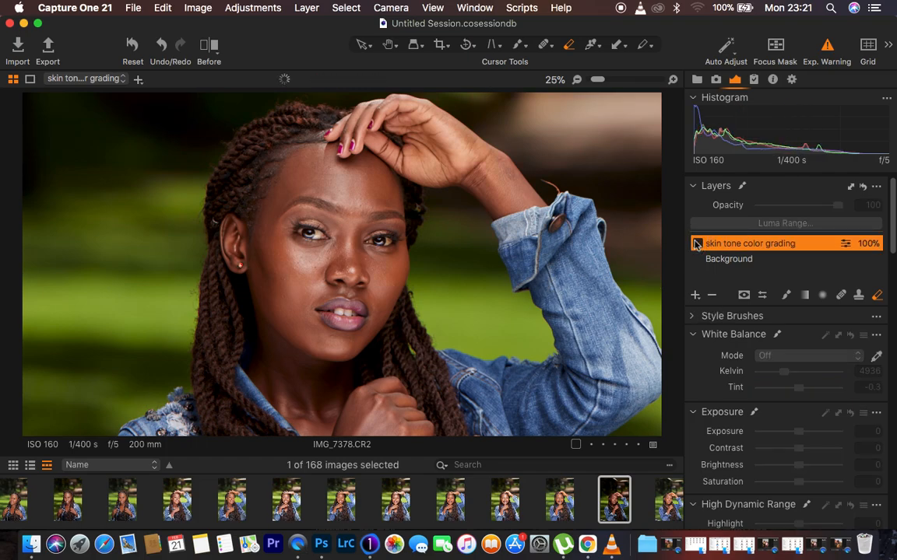
left_click(697, 244)
left_click(697, 244)
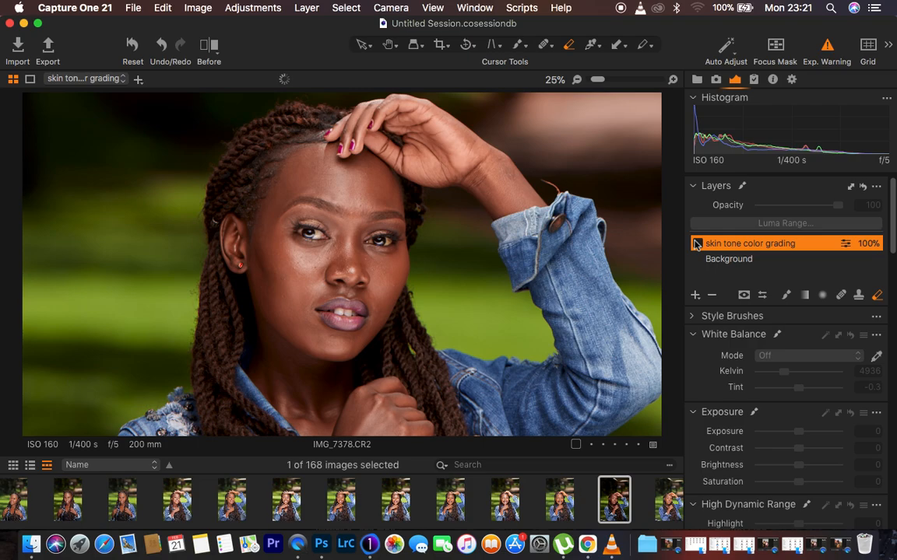
left_click(698, 244)
key("super+0")
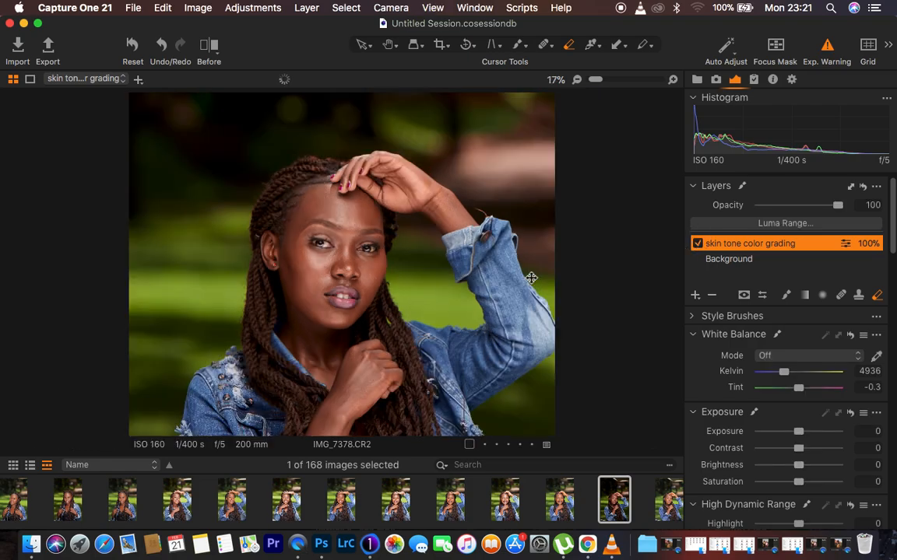
scroll(532, 281, "up", 4)
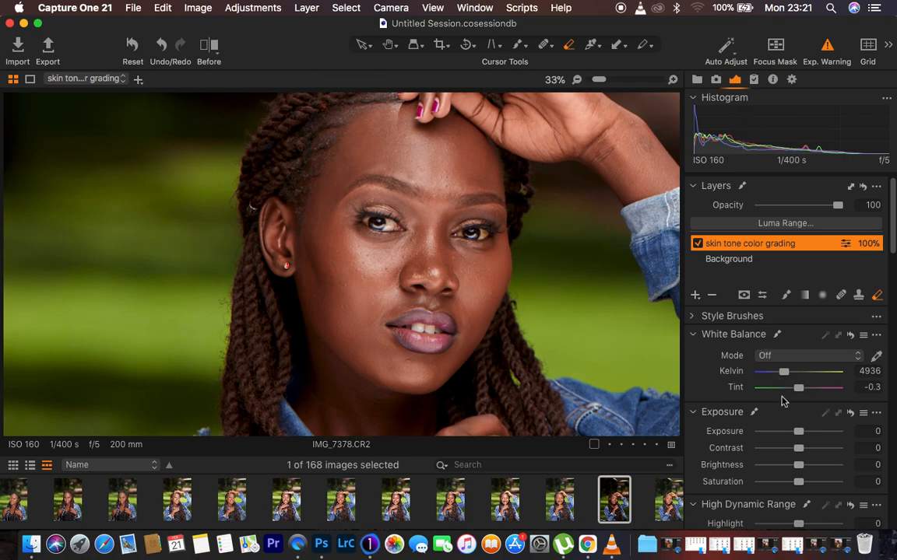
In the basic Color Editor, set the orange range's Hue to 4.4 and Saturation to -1.1.
scroll(782, 400, "down", 10)
scroll(782, 400, "down", 1)
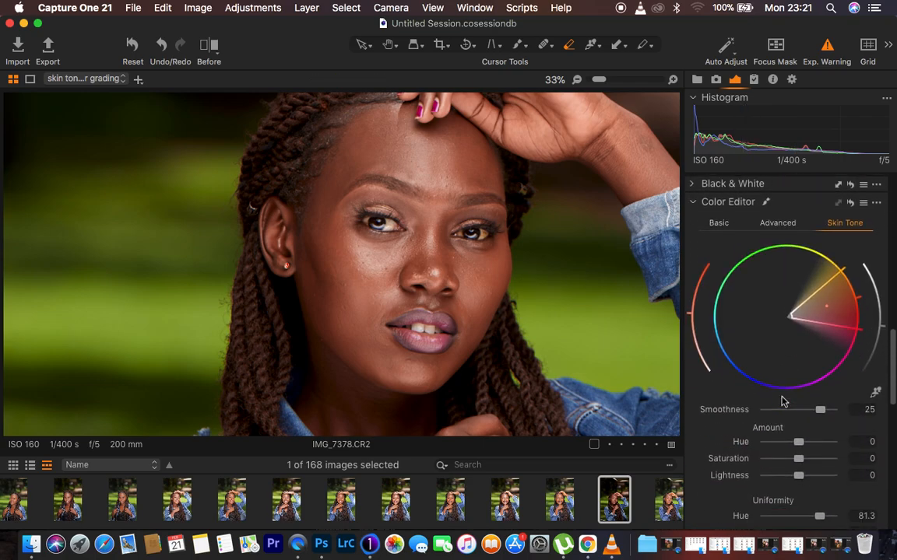
left_click(718, 223)
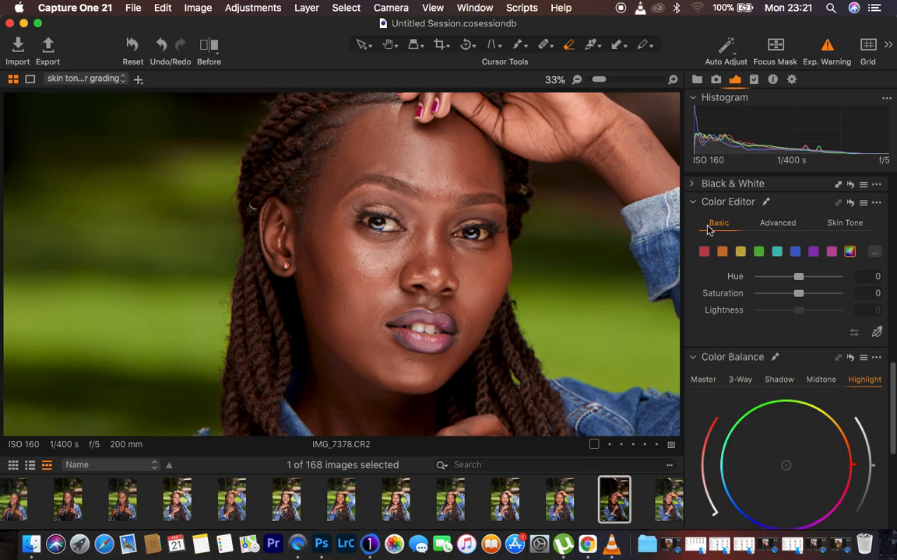
left_click(722, 252)
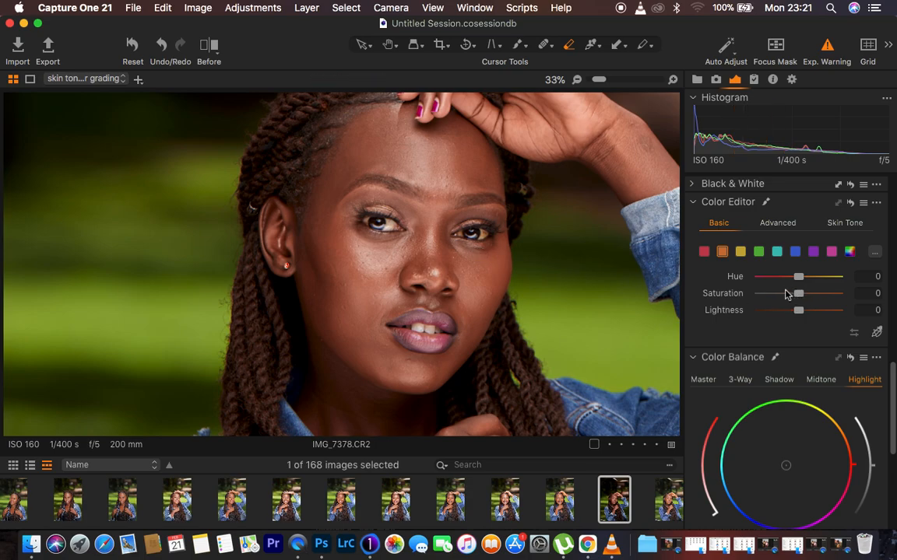
left_click_drag(799, 279, 806, 280)
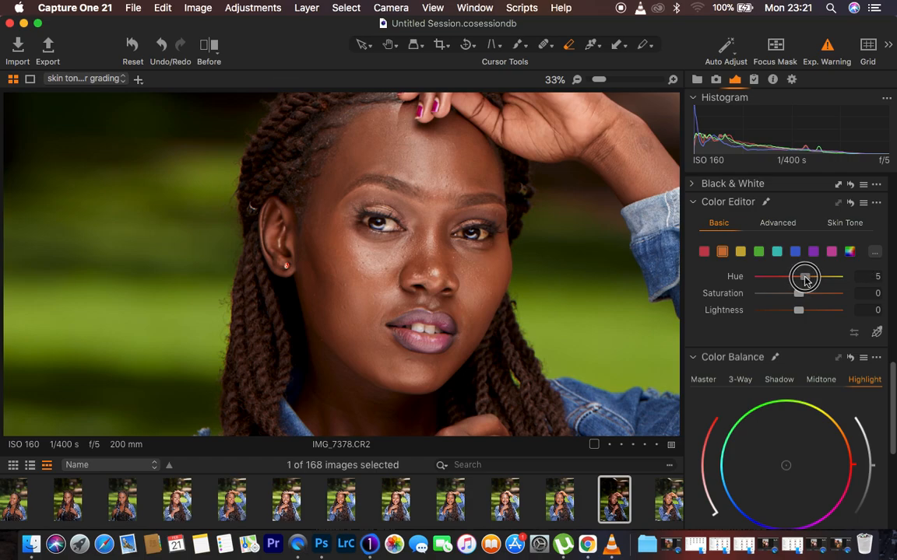
left_click_drag(806, 280, 802, 298)
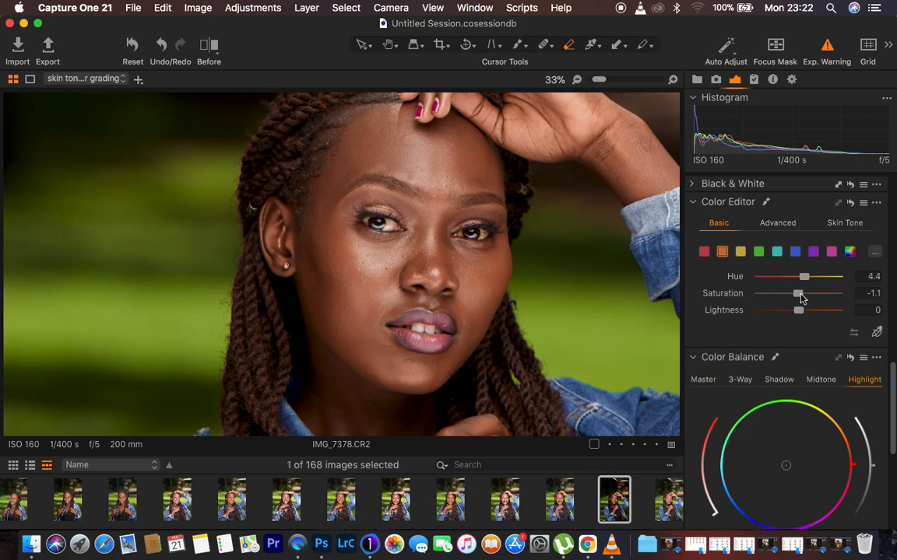
Set the red range's Hue to 3 and check the skin in a wider view of the portrait.
left_click(705, 252)
left_click_drag(798, 279, 804, 282)
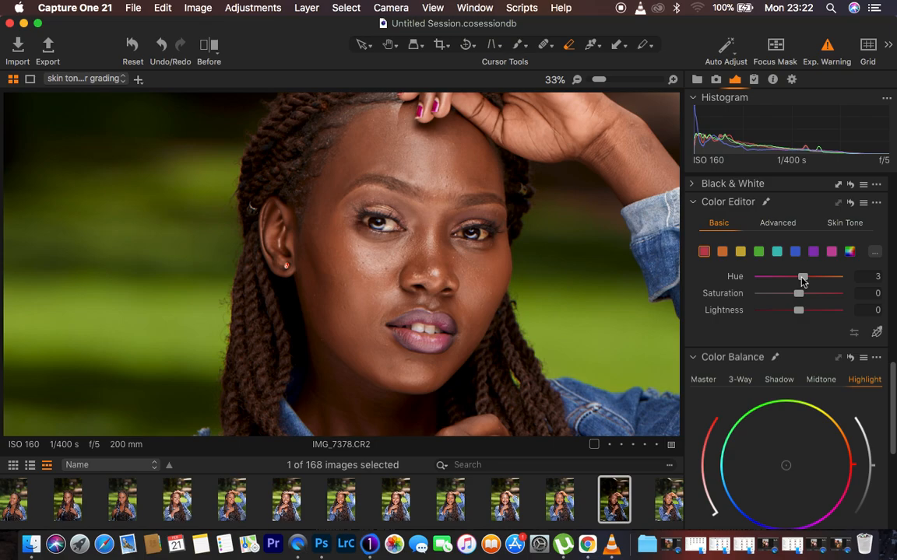
key("super+minus")
key("super+0")
key("super+plus")
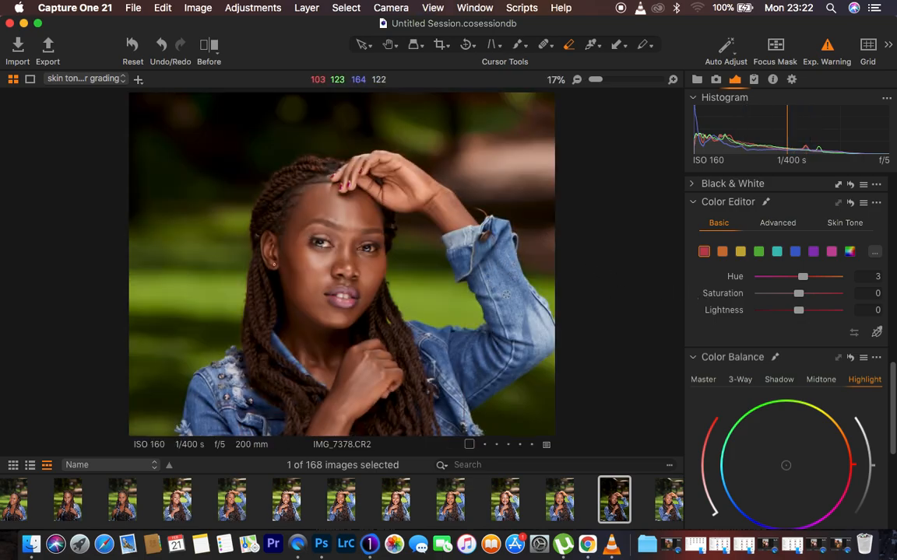
Set the orange range's Lightness to -4.9.
left_click(723, 252)
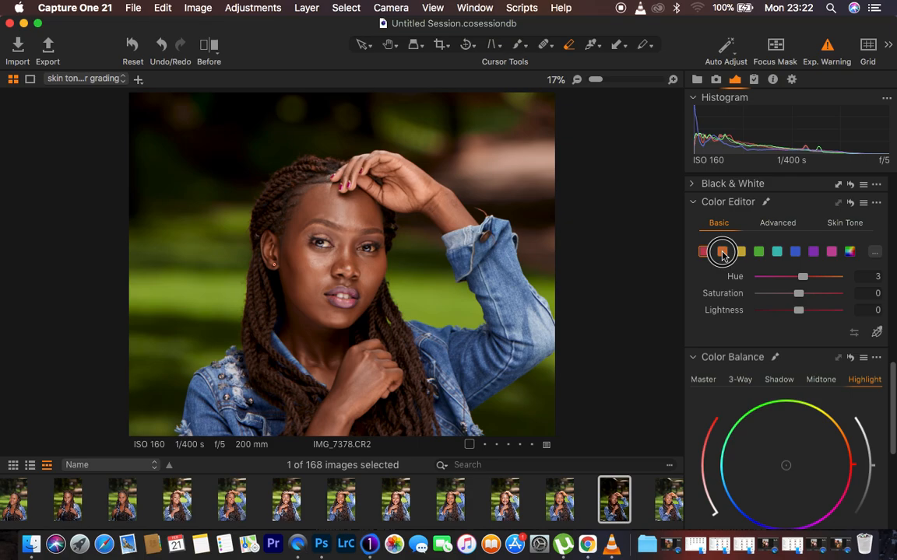
left_click(799, 311)
mouse_move(799, 311)
left_mouse_down()
mouse_move(740, 314)
mouse_move(799, 318)
left_mouse_up()
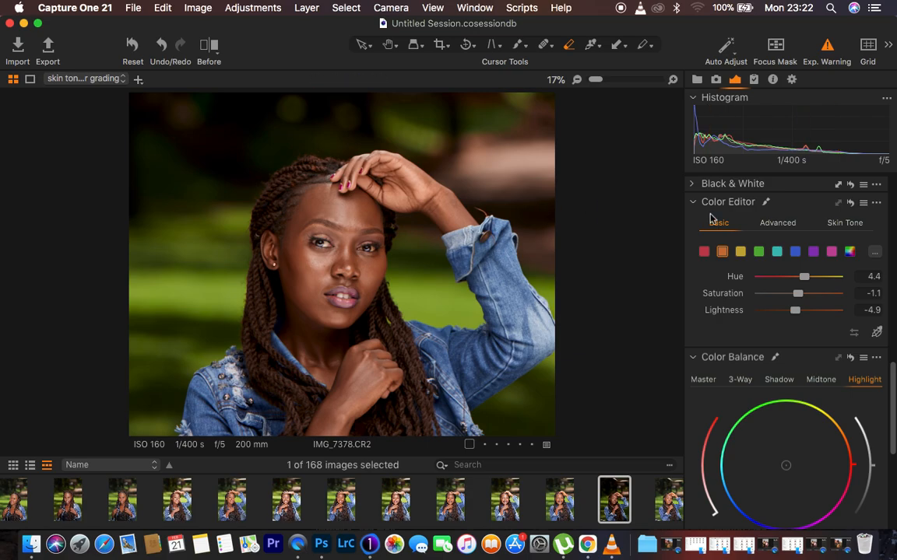
Try the green range's Hue at 30 and settle on -30 to give the background a golden tone.
left_click(759, 251)
left_click_drag(803, 280, 856, 279)
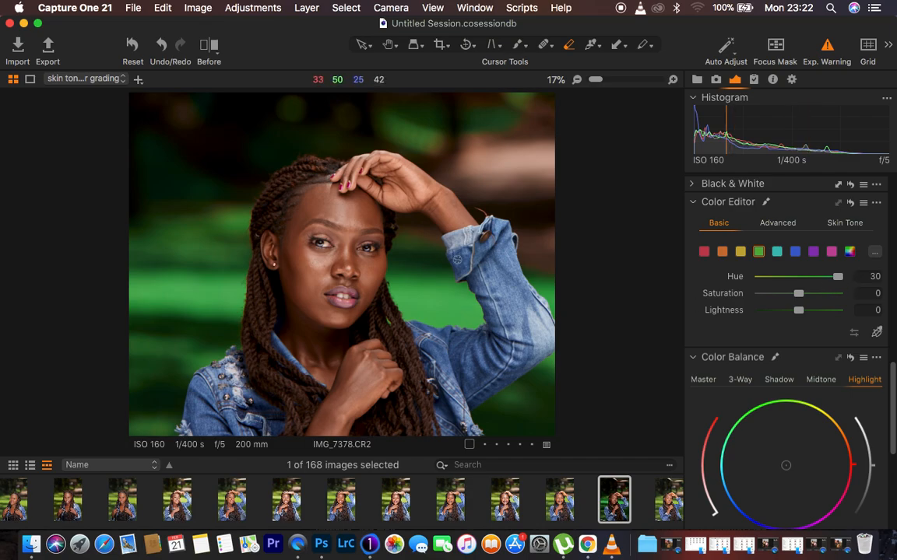
left_click_drag(839, 282, 757, 282)
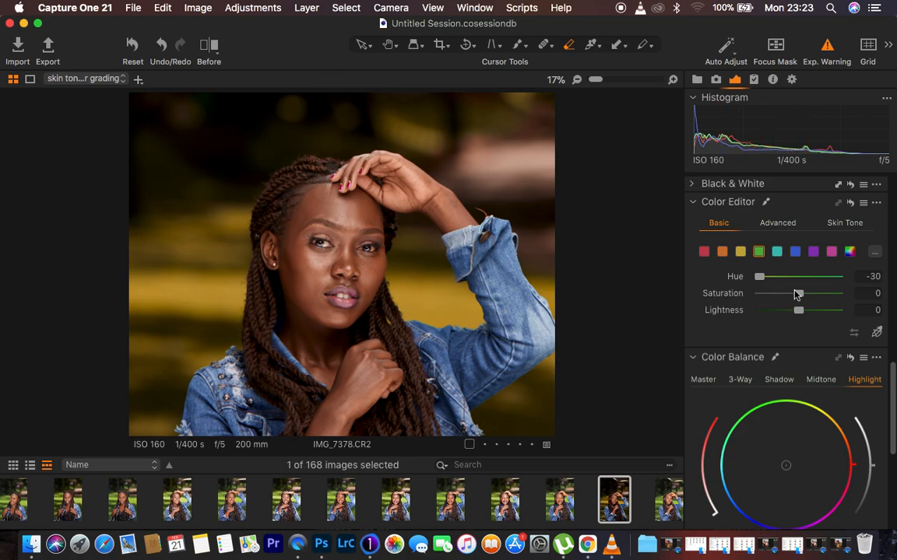
left_click_drag(802, 298, 798, 299)
Shift the denim's blues by setting the blue range's Hue to -10.3 and the cyan range's Hue to -19.6.
left_click(795, 252)
mouse_move(799, 278)
left_mouse_down()
mouse_move(779, 279)
mouse_move(786, 282)
left_mouse_up()
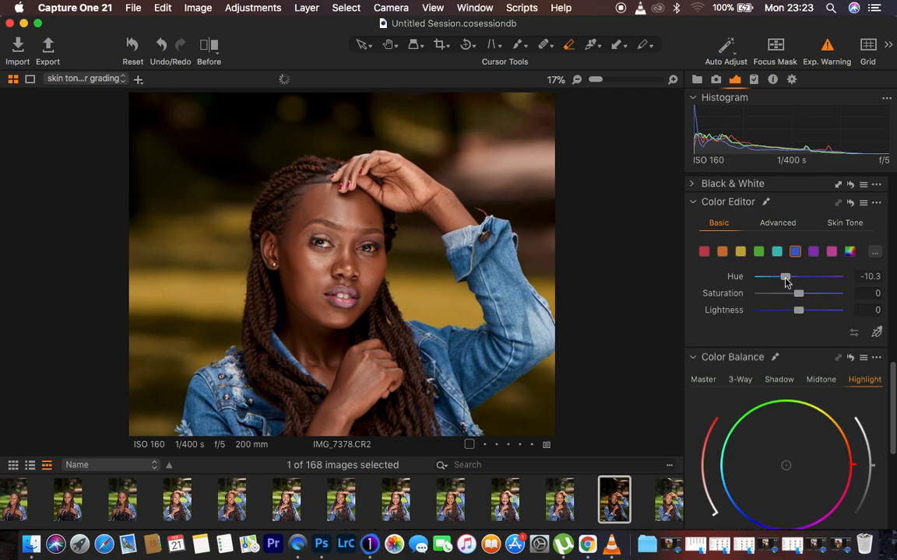
left_click(777, 251)
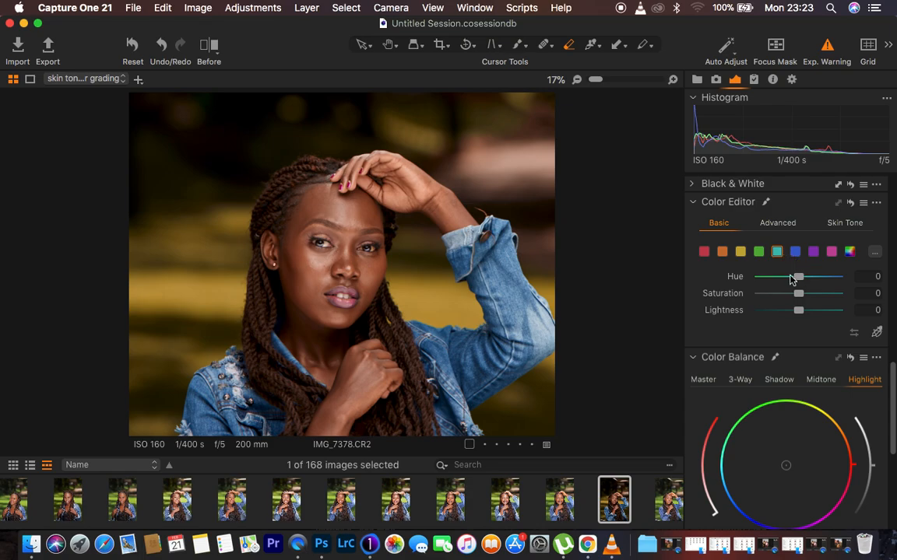
left_click_drag(797, 279, 773, 282)
key("super+0")
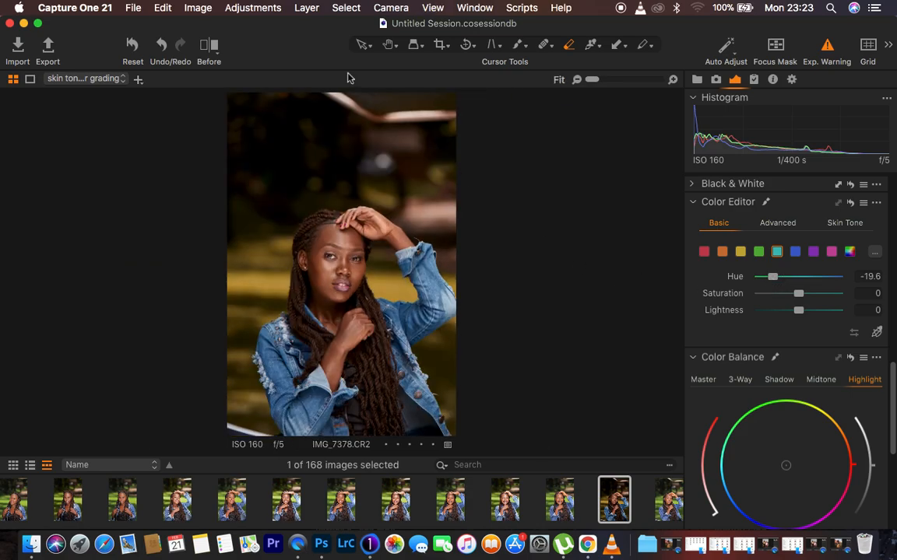
Compare the full portrait before and after editing with the split view, and turn the comparison off.
left_click(209, 44)
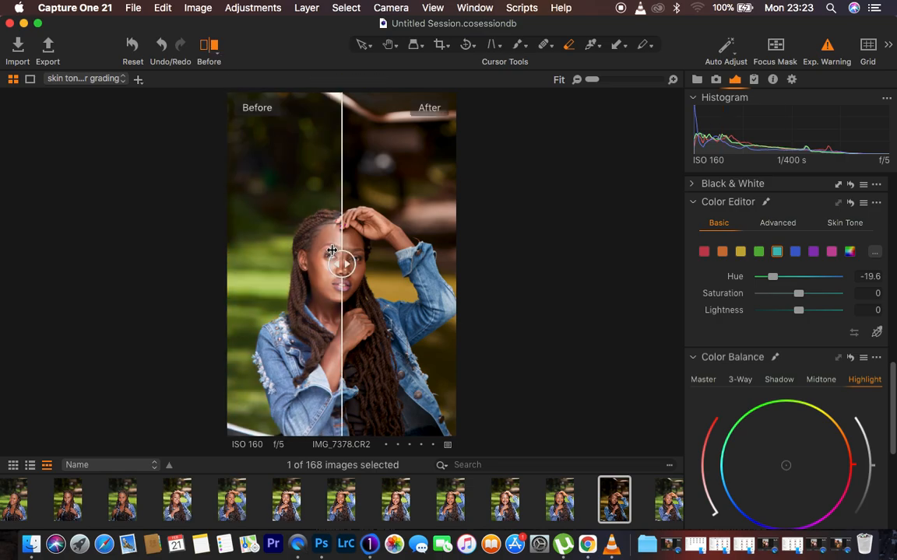
left_click_drag(341, 263, 120, 274)
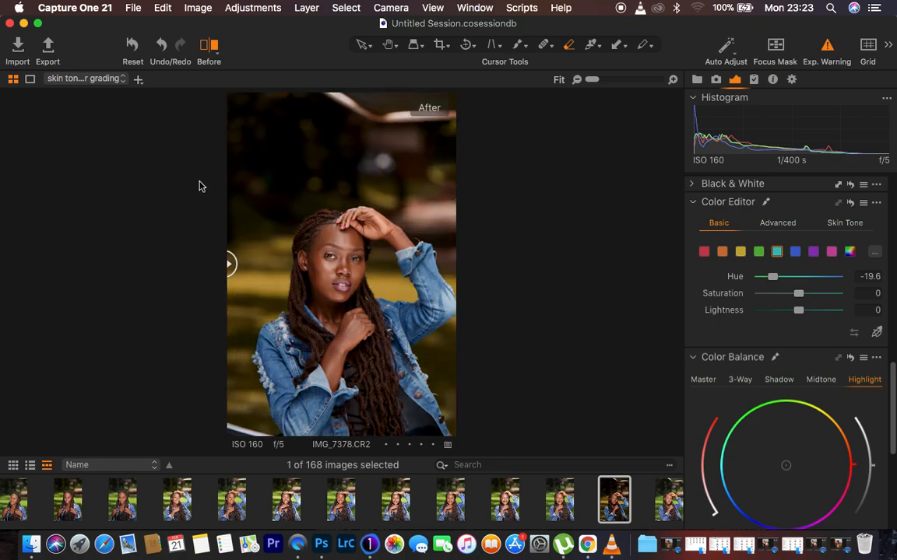
left_click(209, 47)
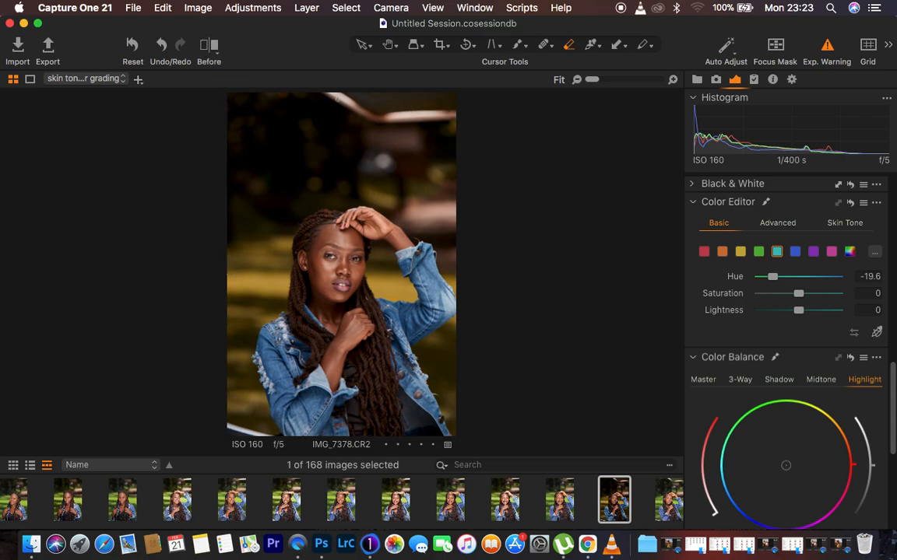
Cool the skin tone color grading layer slightly by setting its white balance Kelvin to 4735.
key("super+plus")
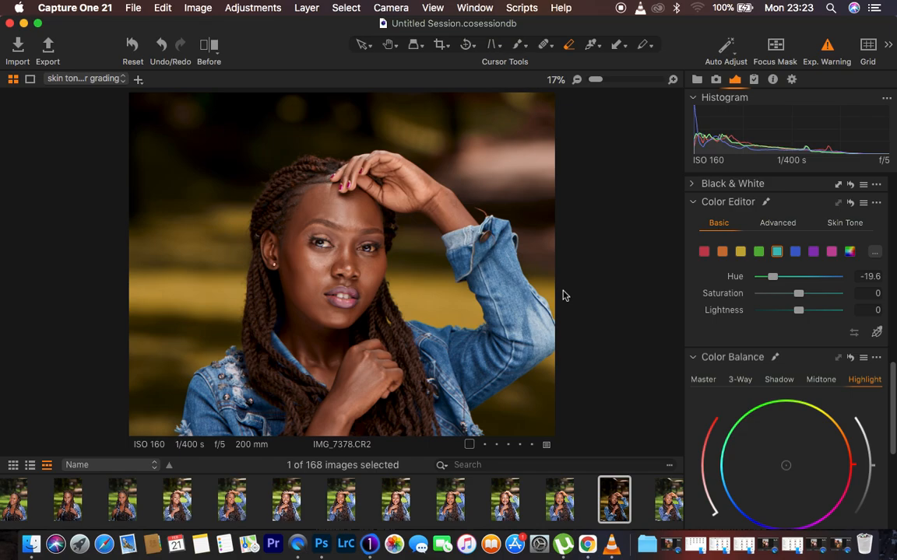
scroll(792, 261, "up", 5)
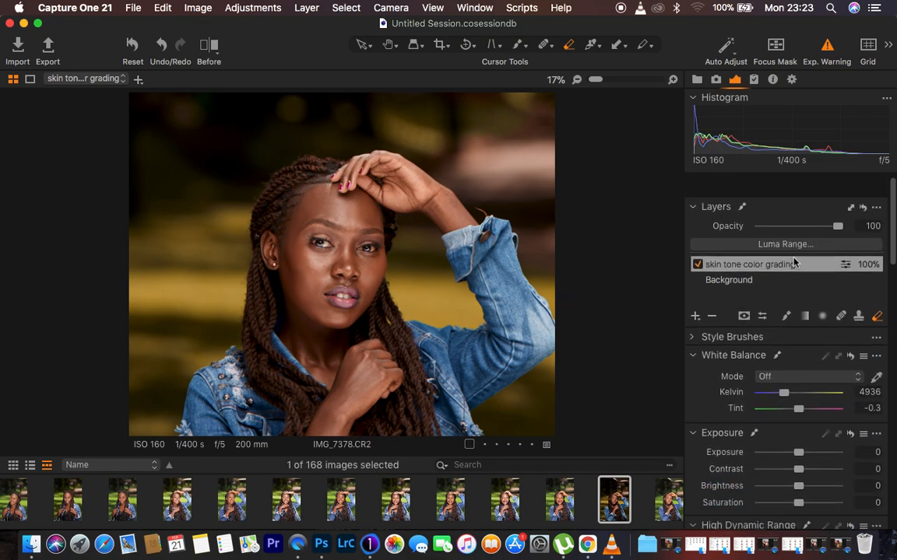
scroll(778, 259, "down", 2)
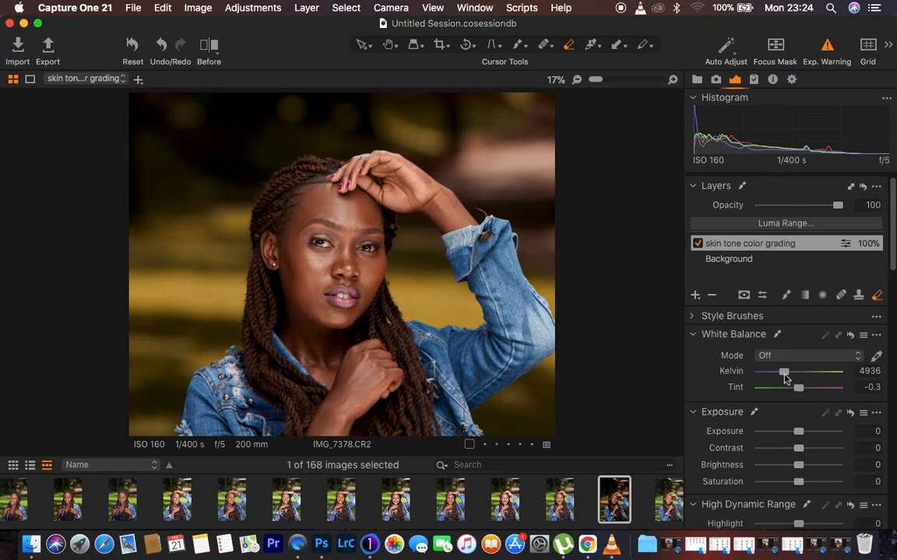
left_click_drag(784, 375, 784, 378)
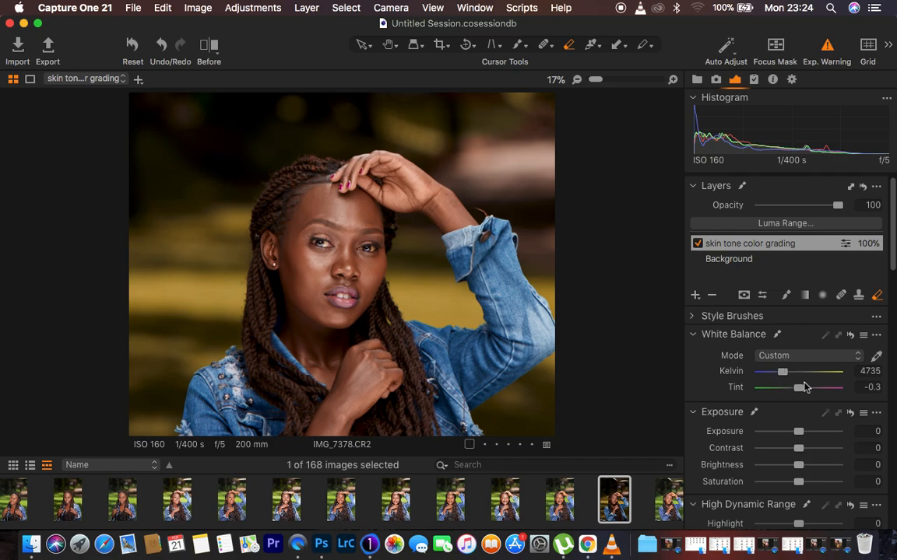
Reduce the bright areas on the layer by setting High Dynamic Range White and Highlight both to -100.
scroll(803, 387, "down", 8)
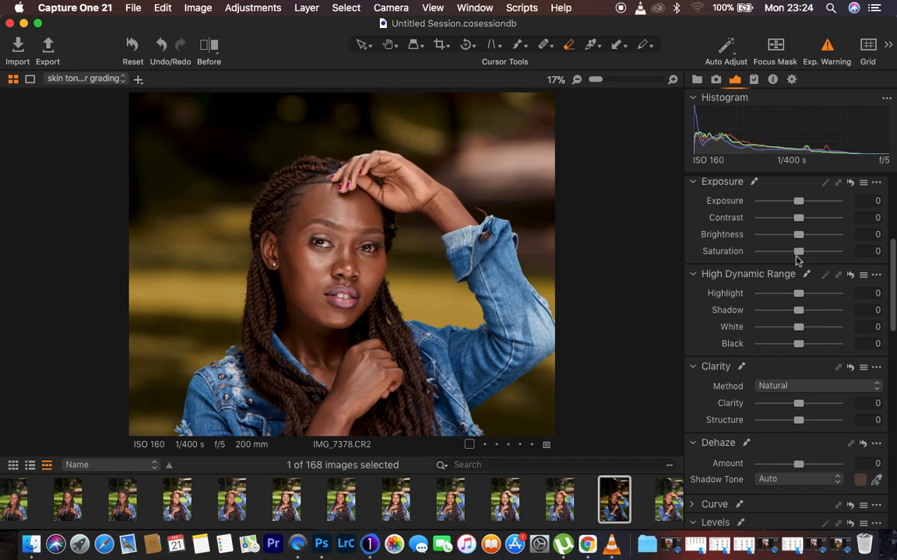
scroll(810, 287, "up", 6)
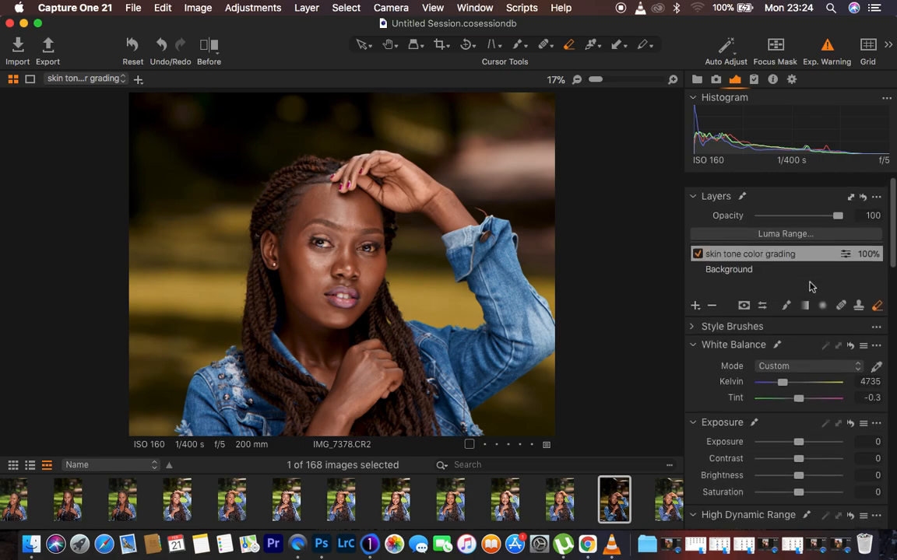
scroll(801, 455, "down", 5)
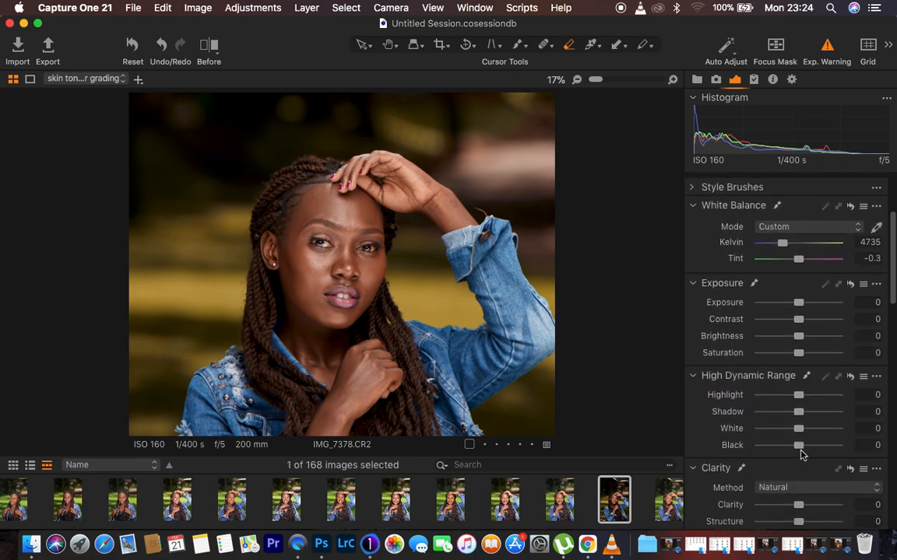
scroll(802, 454, "down", 1)
left_click_drag(797, 425, 744, 424)
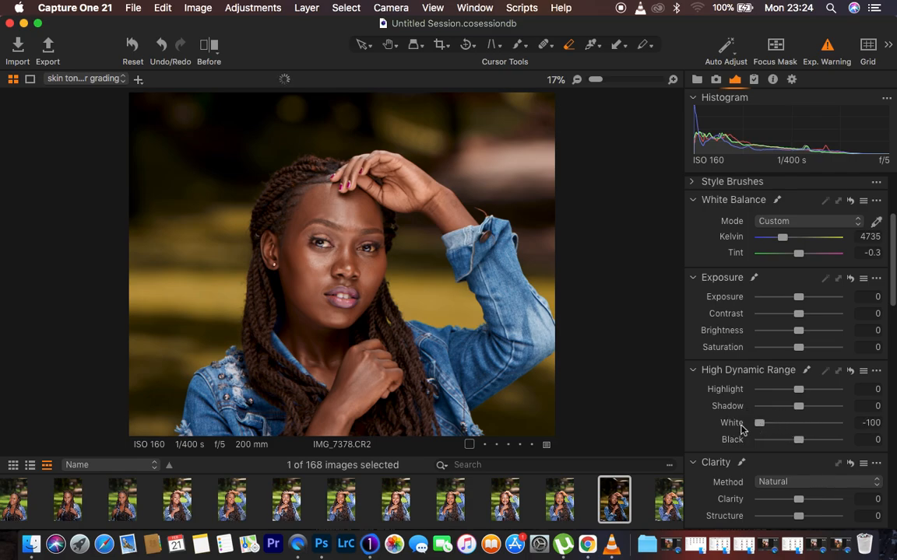
left_click_drag(798, 389, 739, 398)
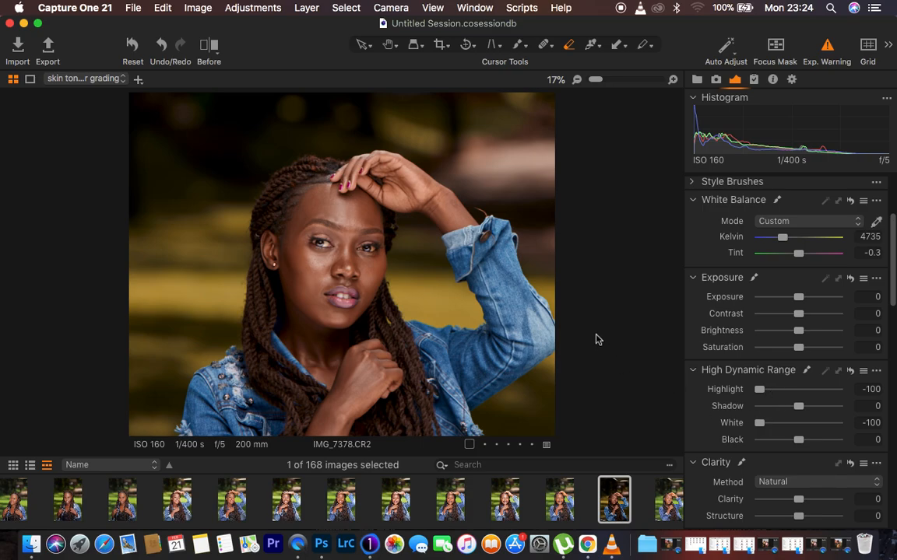
Lower the cyan range's Hue further, and set the blue range's Hue to -30 and Saturation to -4.8 for the denim.
key("super+0")
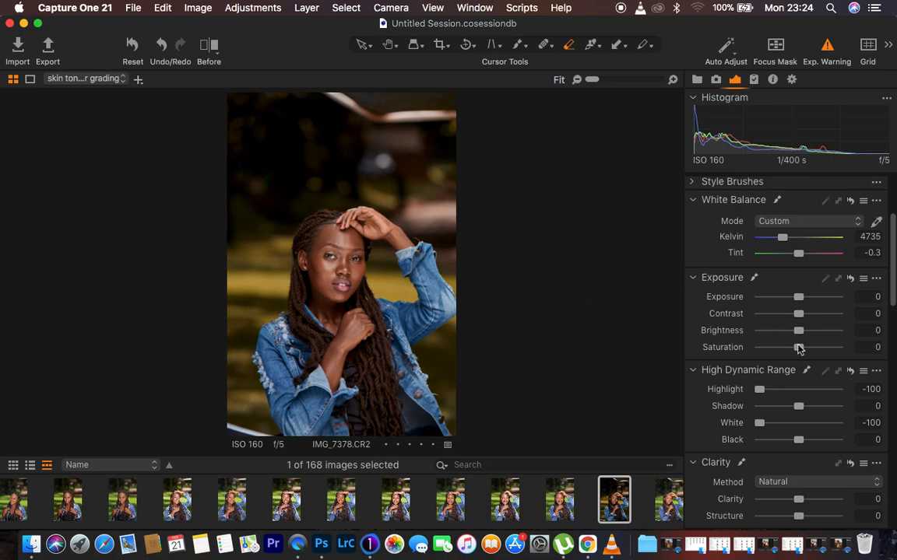
scroll(798, 348, "down", 15)
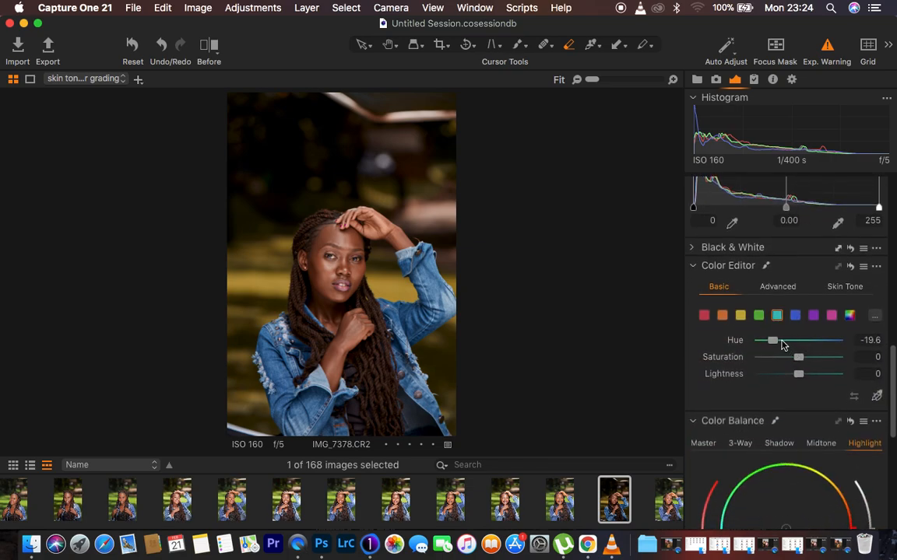
left_click_drag(793, 344, 761, 342)
left_click(794, 315)
left_click_drag(787, 343, 775, 343)
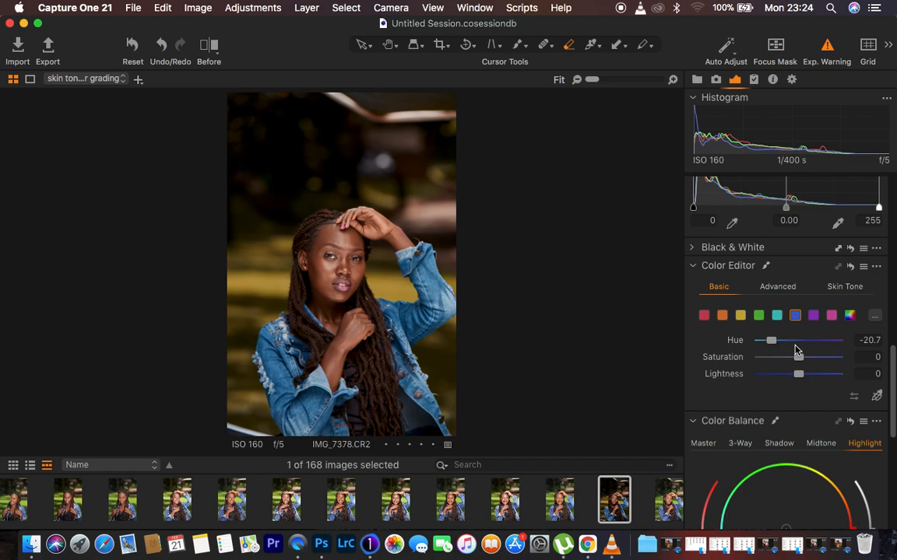
left_click_drag(771, 344, 797, 363)
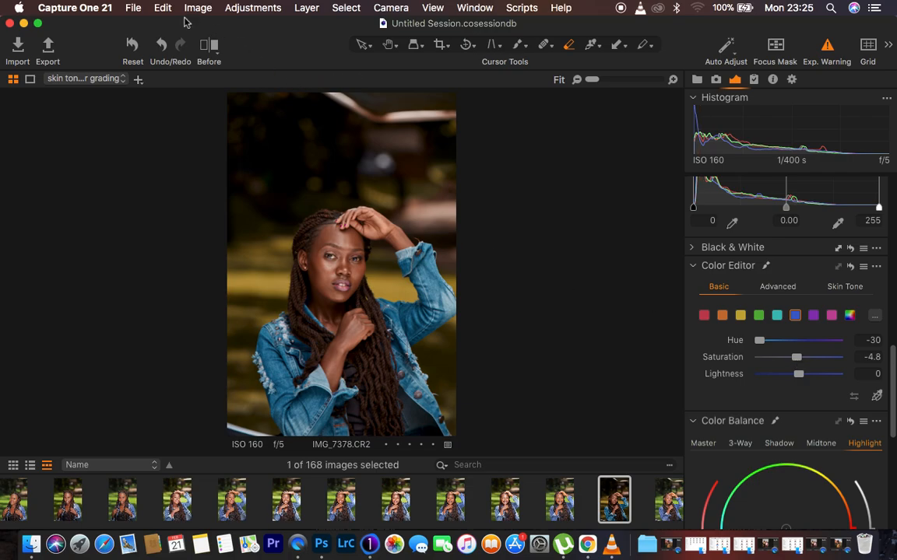
Turn on the before/after split view and sweep the divider across the portrait to its left edge to compare the edit.
left_click(205, 42)
left_click_drag(340, 260, 278, 264)
left_click_drag(371, 256, 195, 266)
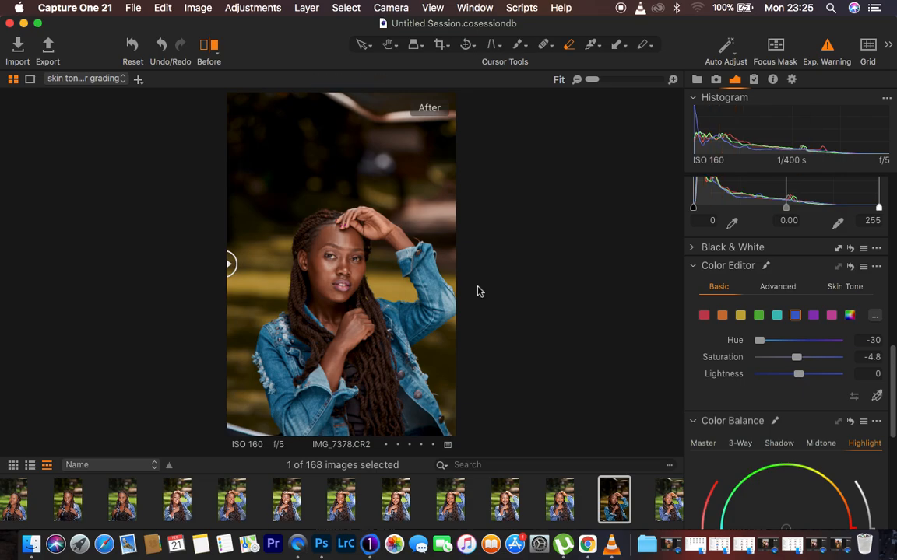
left_click(251, 7)
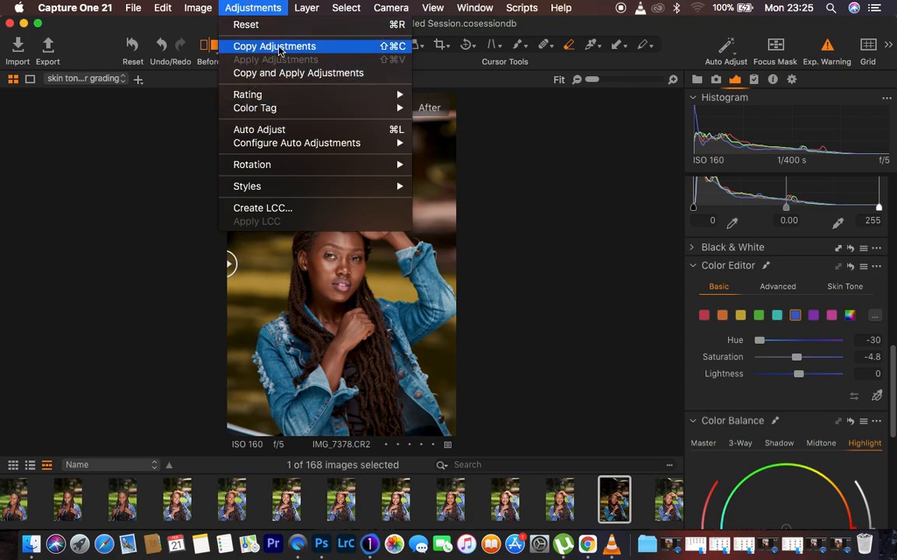
left_click(576, 360)
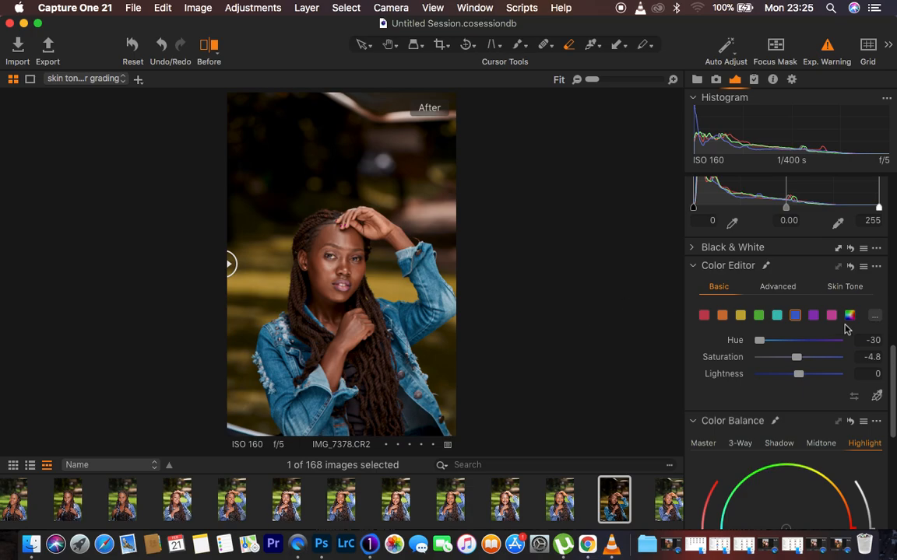
Try a lower opacity on the skin tone color grading layer to judge its effect, and return it to 100.
scroll(847, 325, "up", 10)
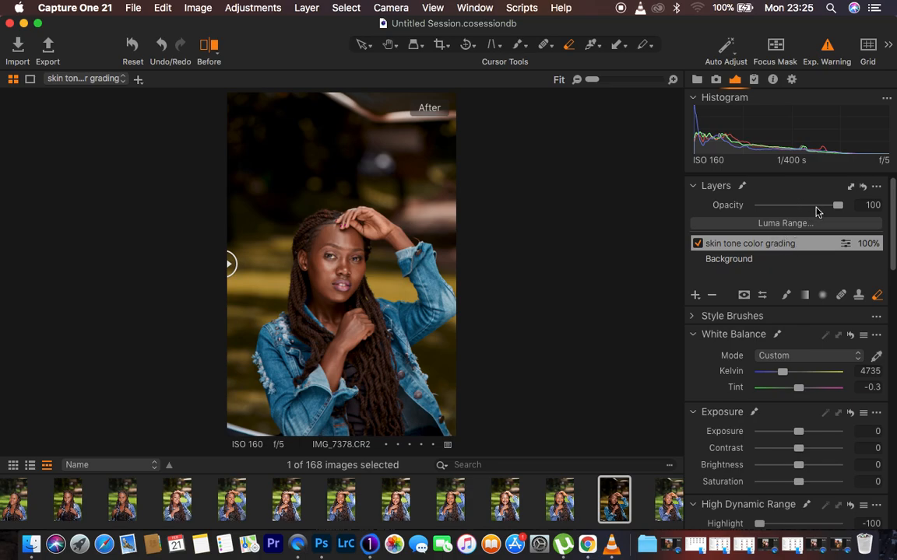
mouse_move(824, 207)
left_mouse_down()
mouse_move(769, 211)
mouse_move(842, 206)
left_mouse_up()
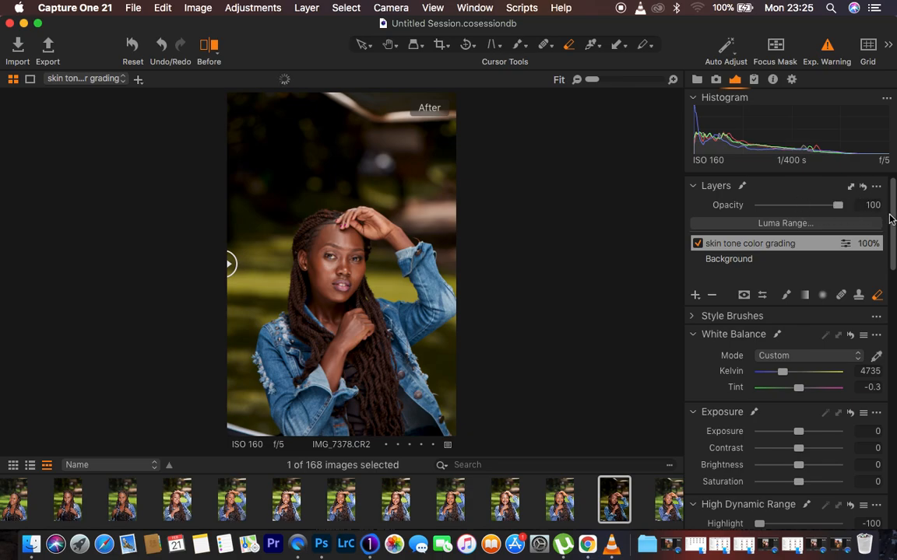